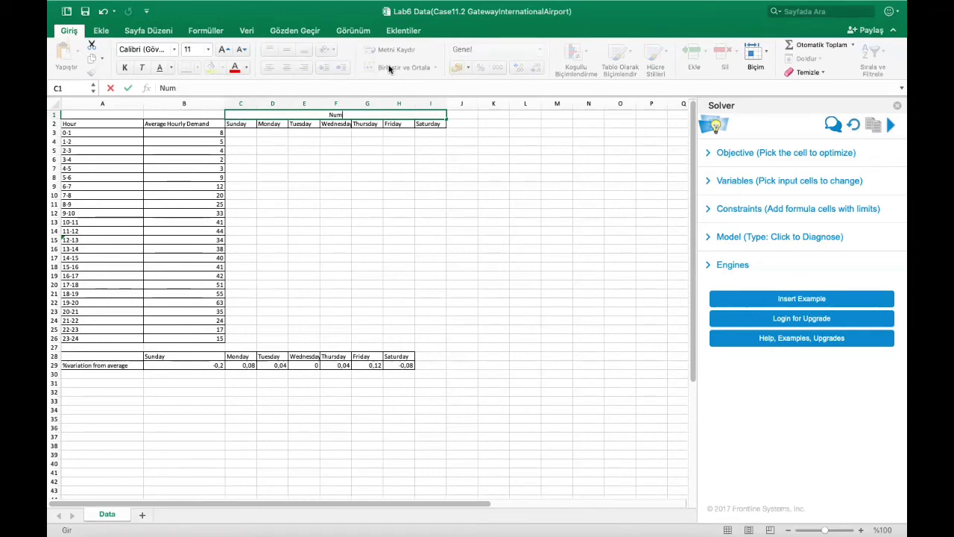
Step: Title C1 'Number of Operations' and enter =B3*(1+$B$29) in C3 for Sunday's 0-1 demand
{"action": "type", "text": "ber of Operations"}
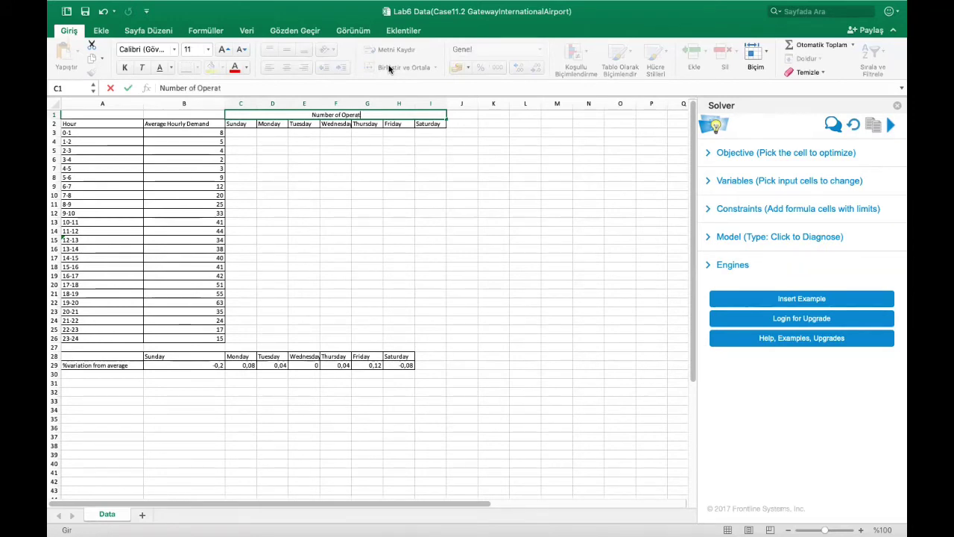
{"action": "key", "text": "Return"}
{"action": "key", "text": "Return"}
{"action": "type", "text": "="}
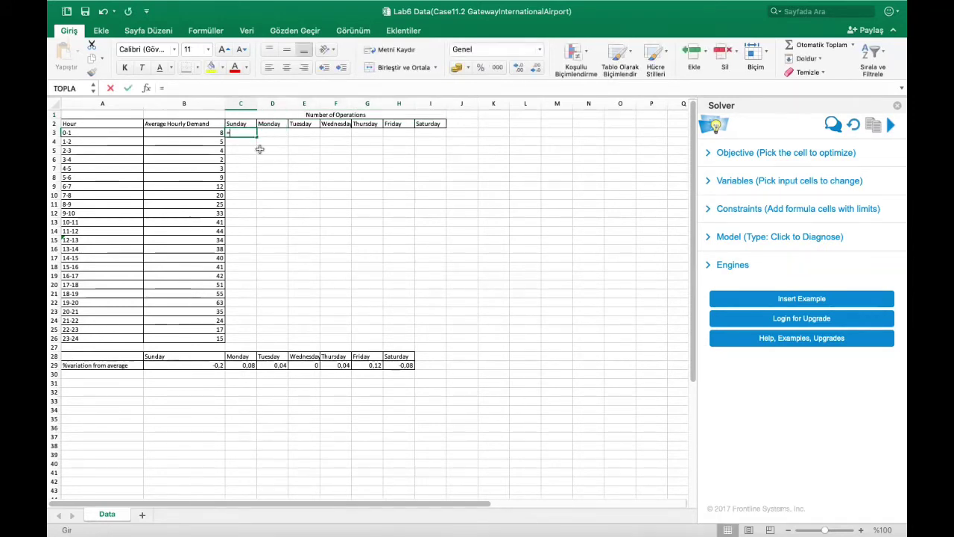
{"action": "left_click", "coordinate": [199, 132]}
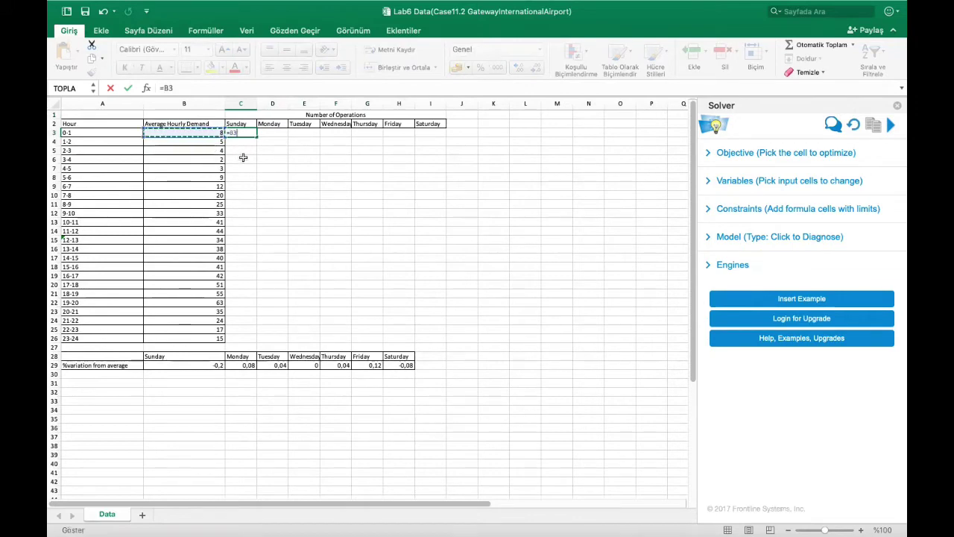
{"action": "type", "text": "*(1+"}
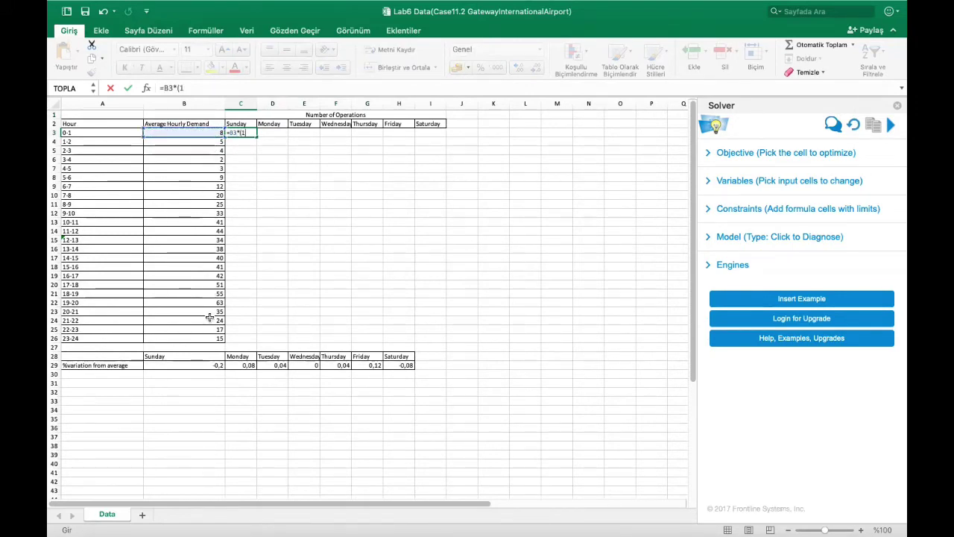
{"action": "left_click", "coordinate": [210, 366]}
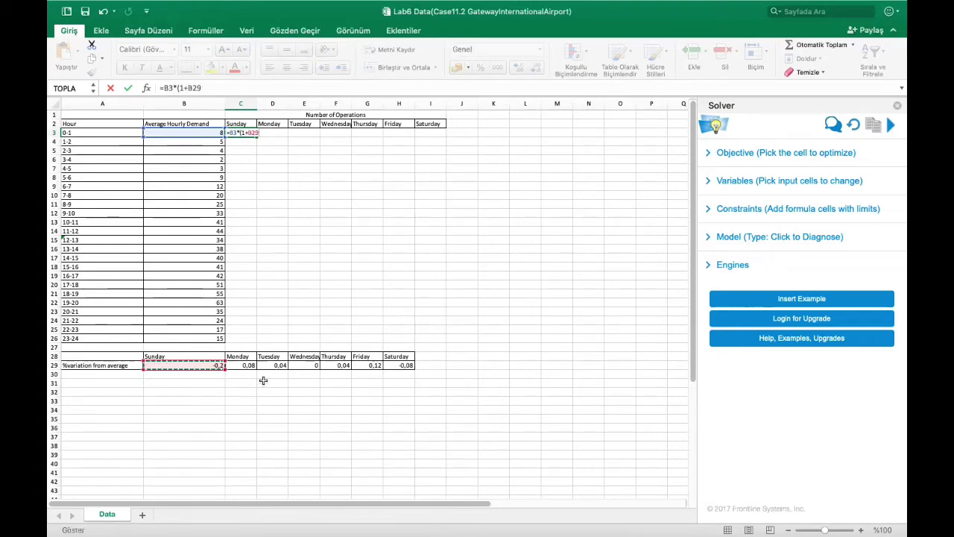
{"action": "type", "text": ")"}
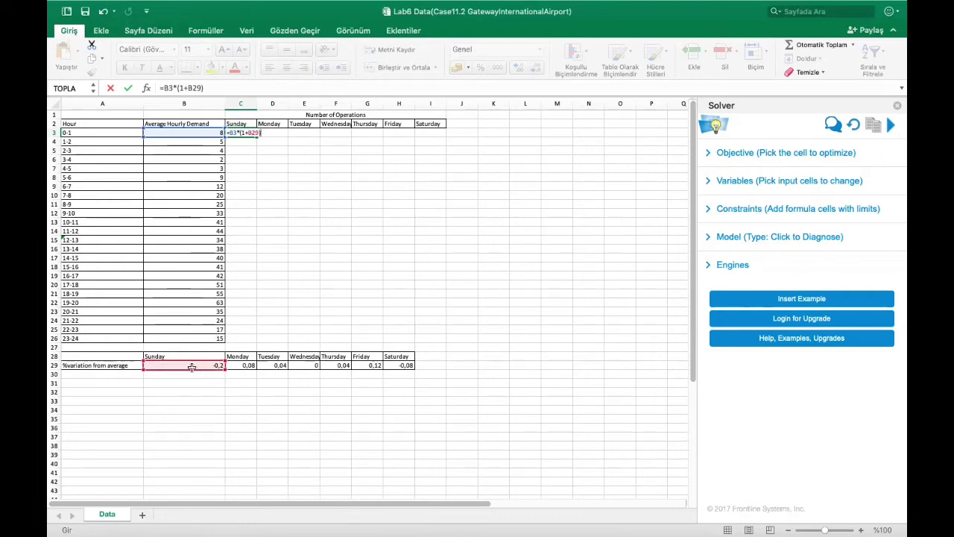
{"action": "left_click", "coordinate": [252, 133]}
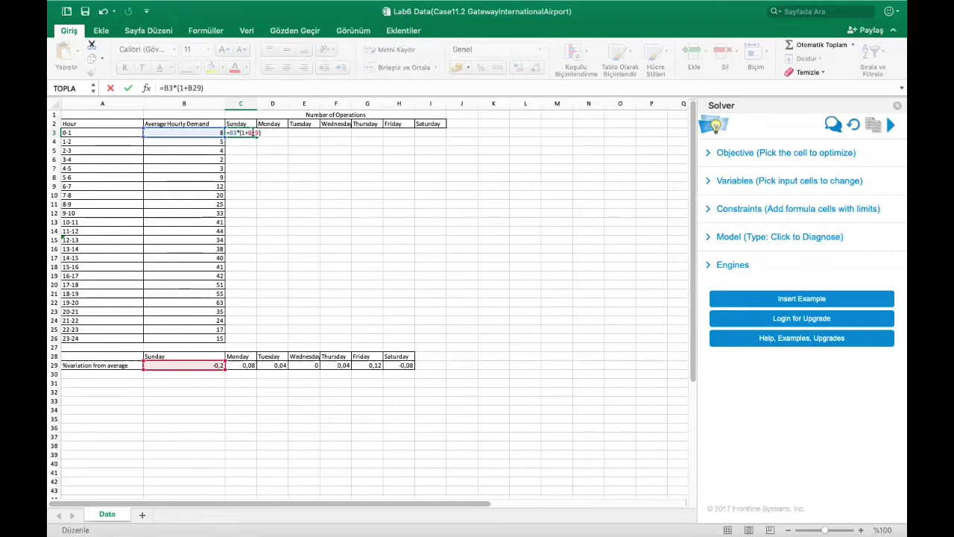
{"action": "key", "text": "F4"}
{"action": "key", "text": "Return"}
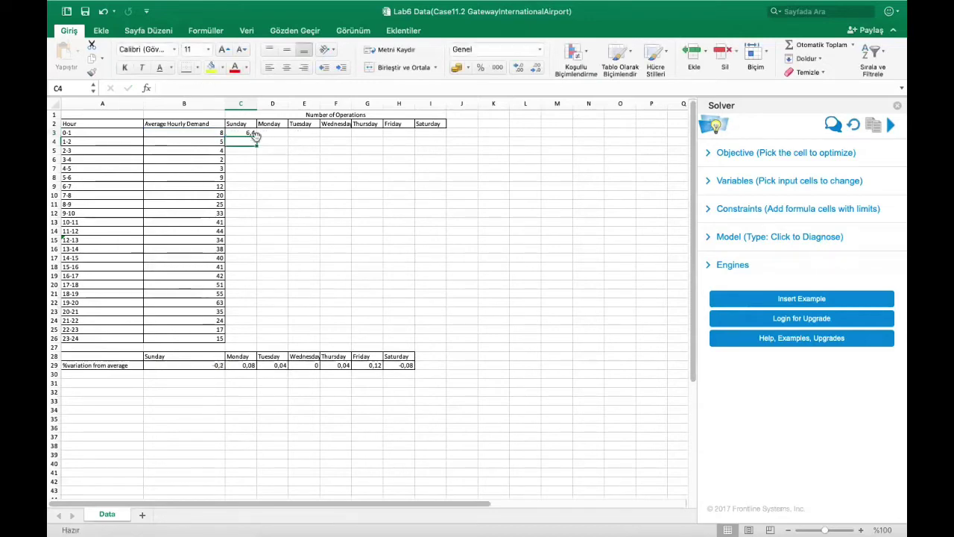
Step: Fill the Sunday formula down from C3 to C26 and check the copy in C22
{"action": "left_click", "coordinate": [251, 134]}
{"action": "left_click_drag", "start_coordinate": [256, 137], "coordinate": [251, 335]}
{"action": "double_click", "coordinate": [245, 303]}
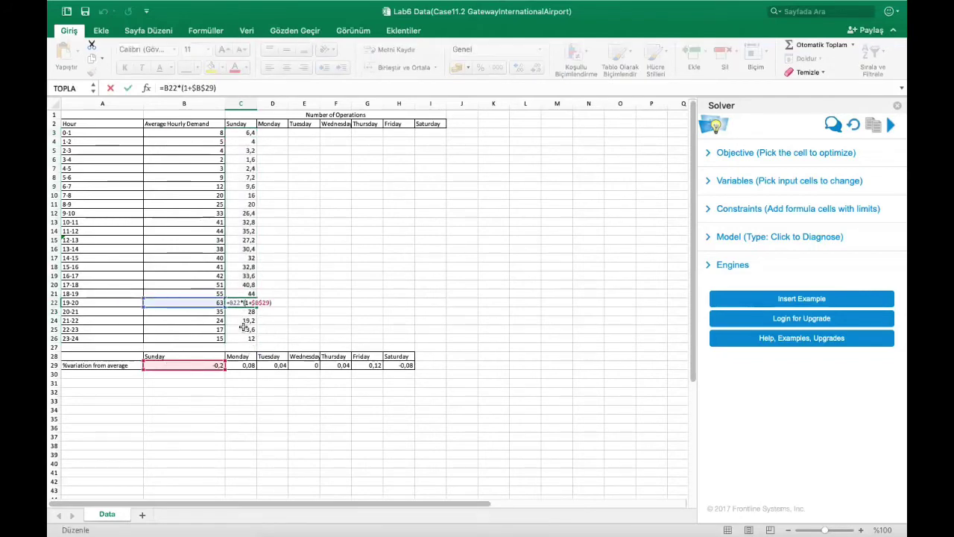
{"action": "key", "text": "Return"}
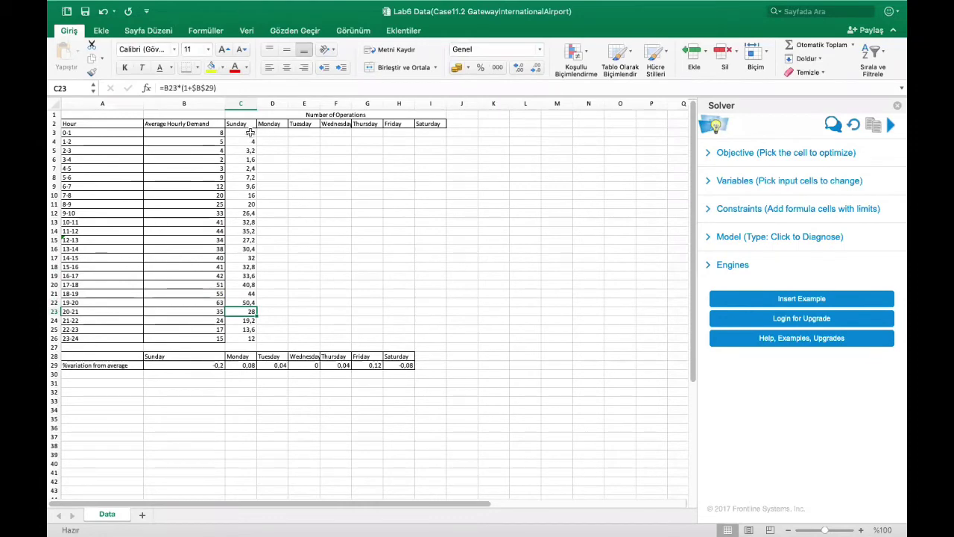
Step: Test copying C3 into Monday's column, then reopen the Sunday formula for correction
{"action": "left_click", "coordinate": [254, 135]}
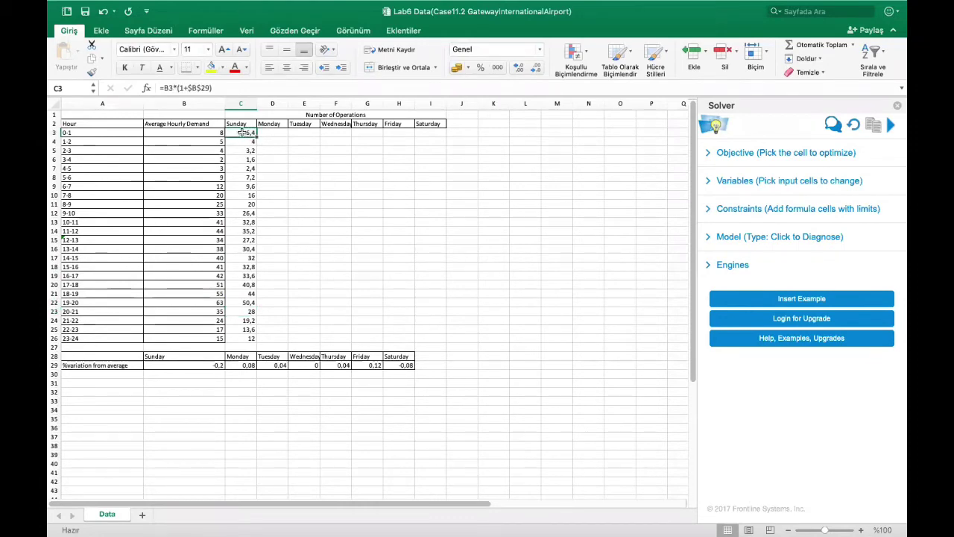
{"action": "left_click_drag", "start_coordinate": [254, 135], "coordinate": [288, 136]}
{"action": "double_click", "coordinate": [280, 133]}
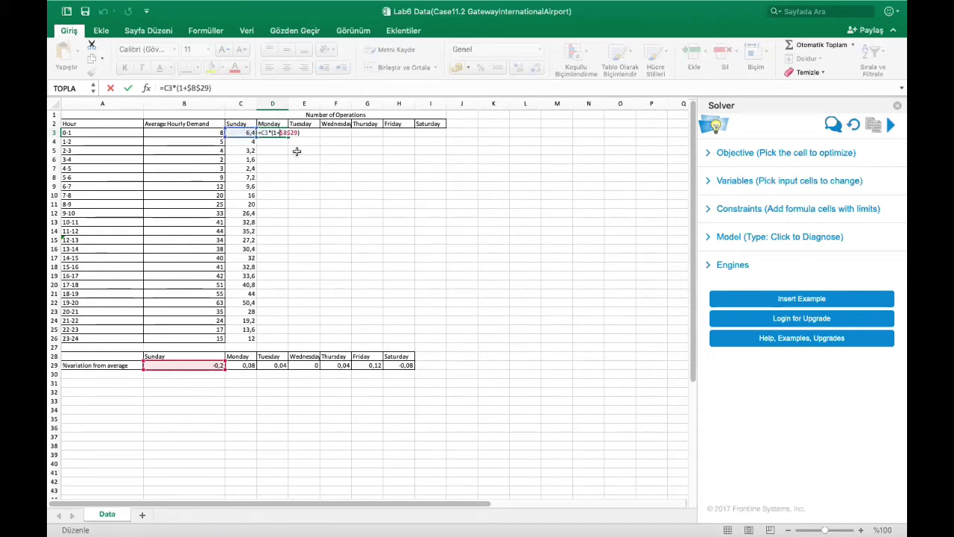
{"action": "key", "text": "Return"}
{"action": "left_click", "coordinate": [274, 132]}
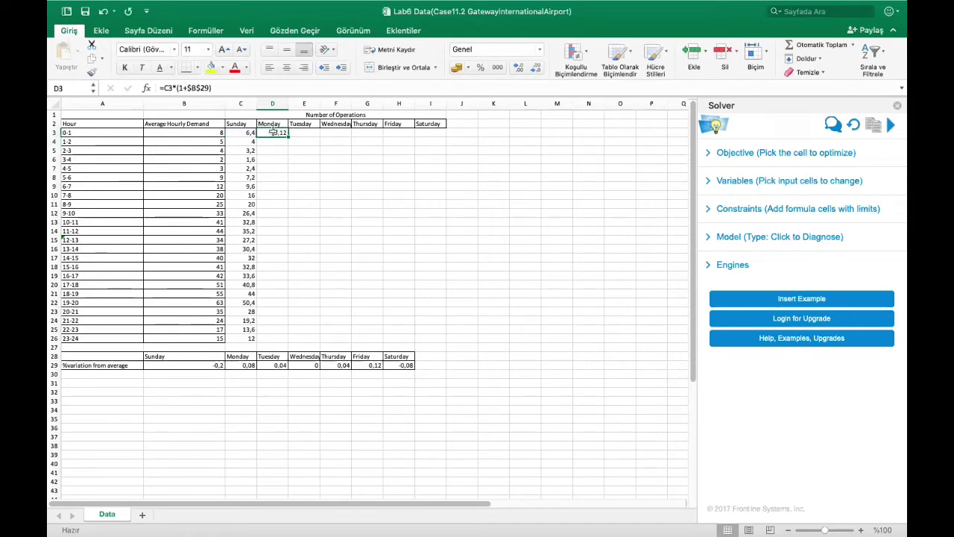
{"action": "double_click", "coordinate": [232, 132]}
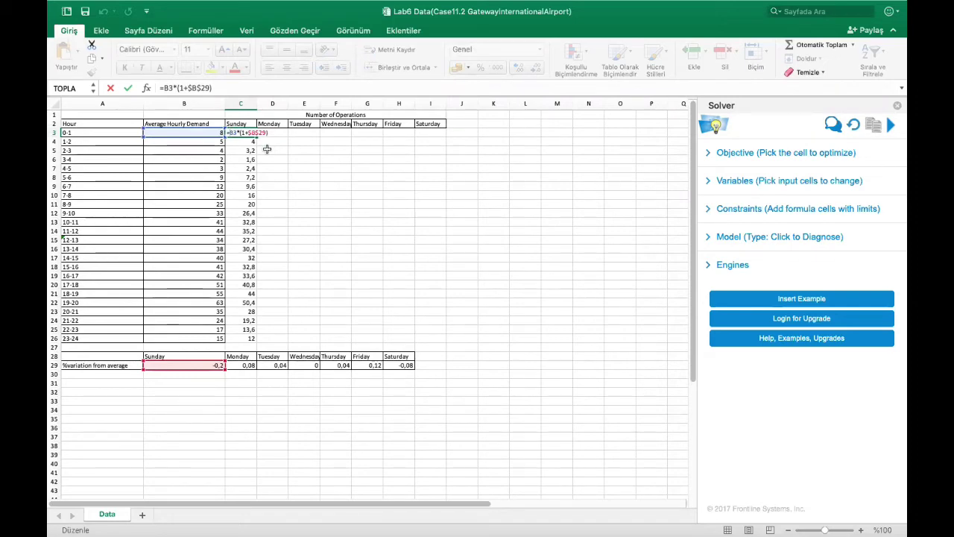
Step: Lock column B in C3's demand reference as $B3 and fill the formula across the table
{"action": "type", "text": "$"}
{"action": "key", "text": "ctrl+Return"}
{"action": "double_click", "coordinate": [225, 136]}
{"action": "left_click_drag", "start_coordinate": [257, 342], "coordinate": [445, 342]}
{"action": "double_click", "coordinate": [276, 133]}
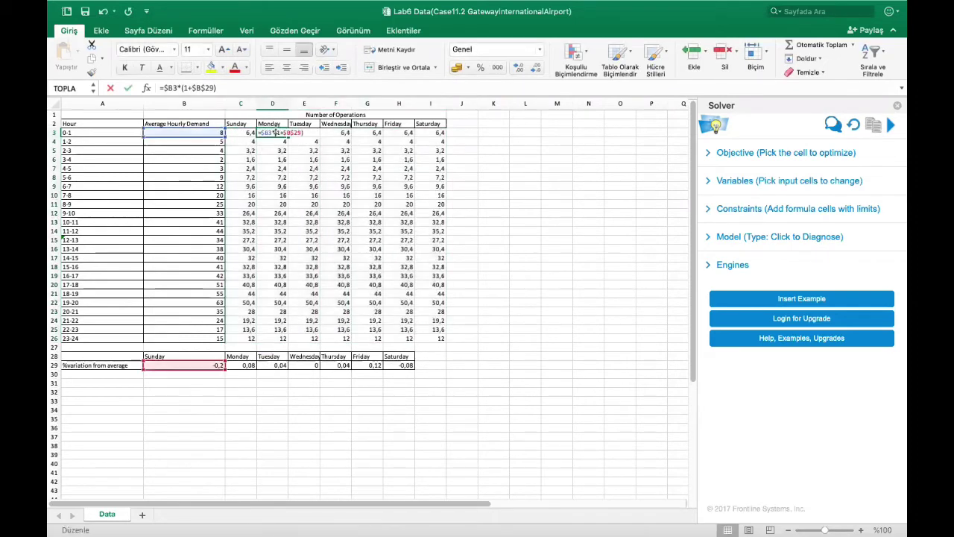
{"action": "key", "text": "Escape"}
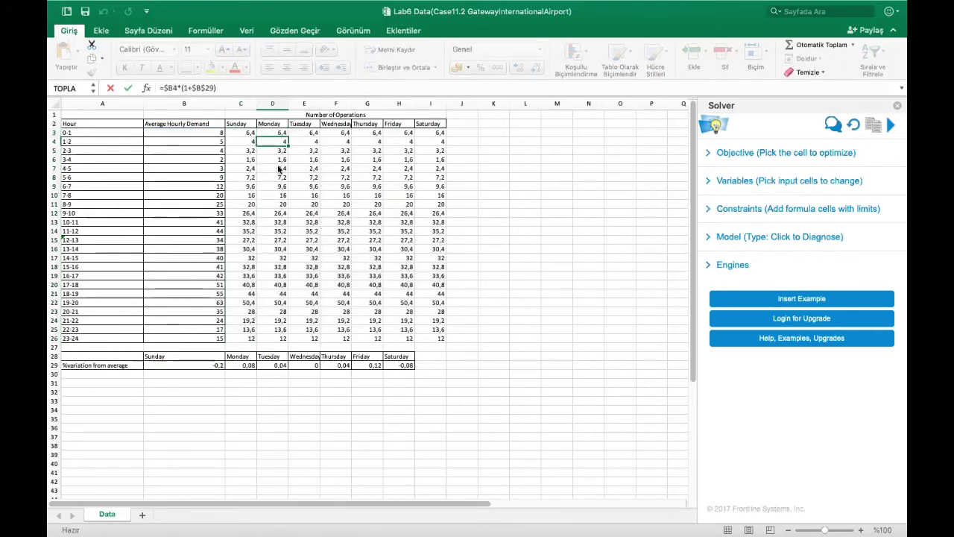
Step: Change C3 to =$B3*(1+B$29) and fill it down to row 26 and across to column I
{"action": "double_click", "coordinate": [250, 133]}
{"action": "key", "text": "BackSpace"}
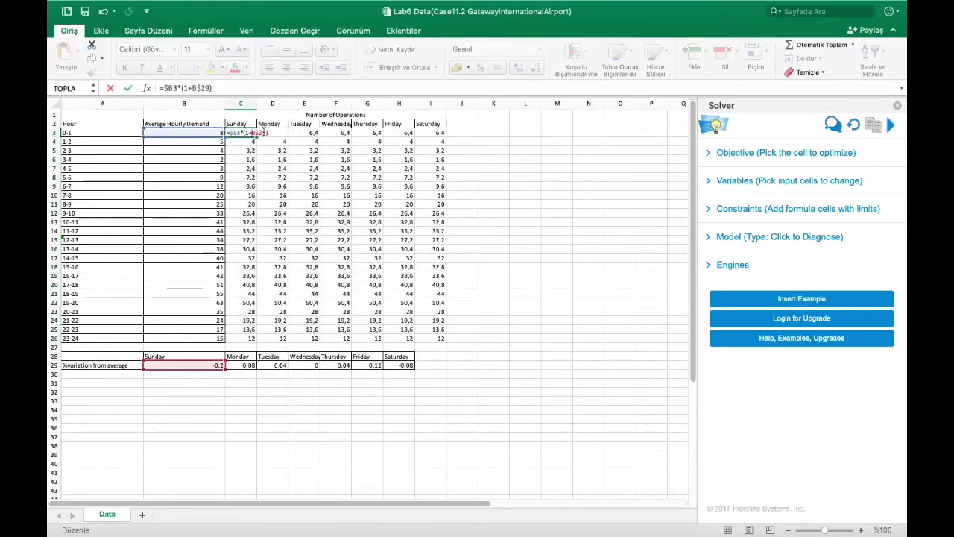
{"action": "key", "text": "Return"}
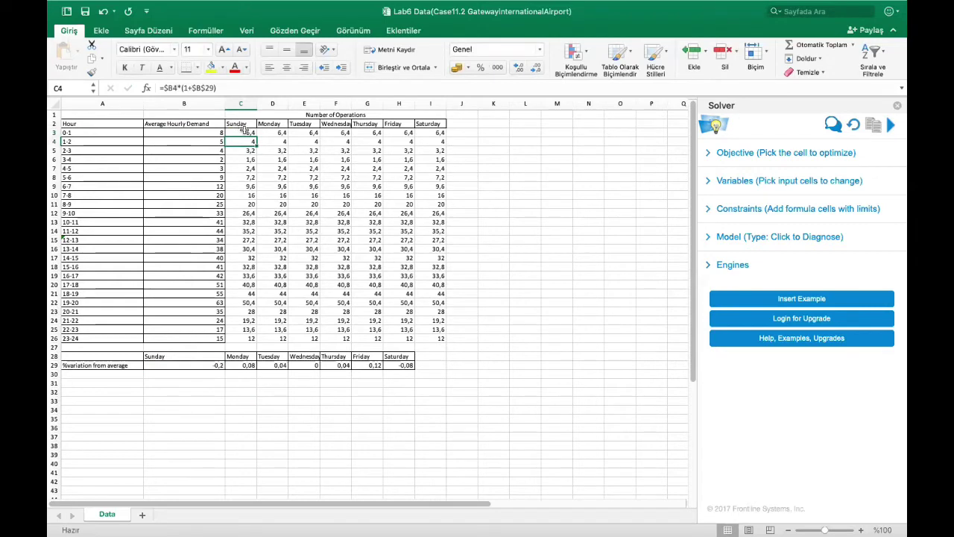
{"action": "left_click", "coordinate": [255, 135]}
{"action": "left_click_drag", "start_coordinate": [256, 135], "coordinate": [249, 339]}
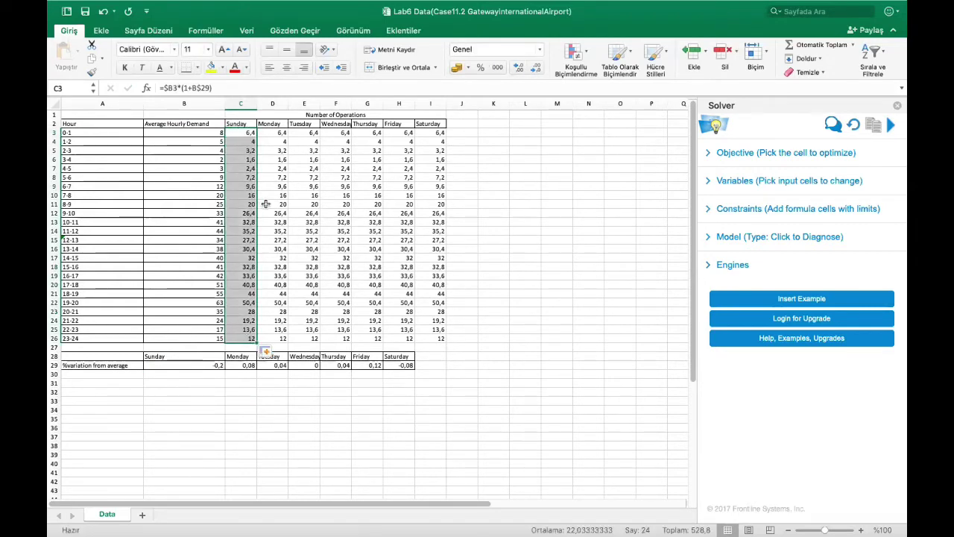
{"action": "left_click", "coordinate": [251, 133]}
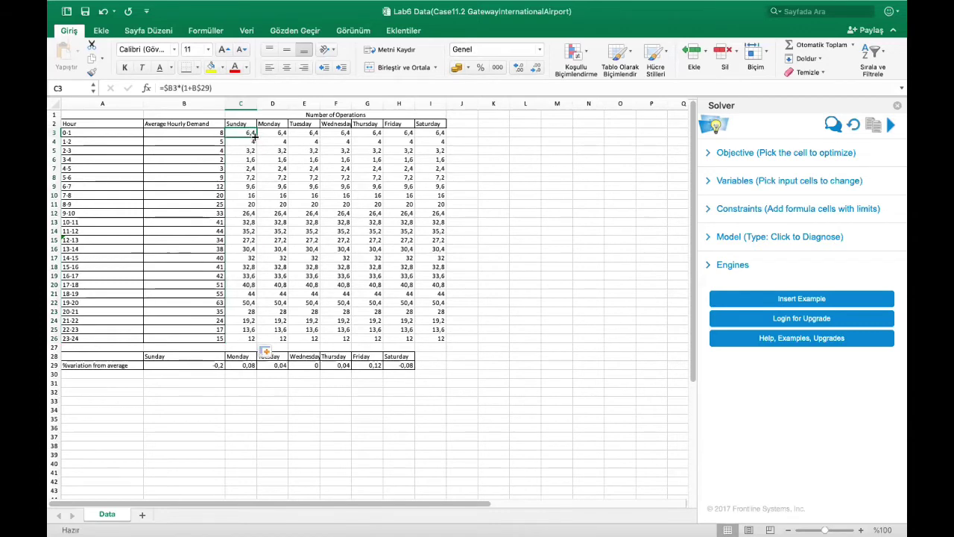
{"action": "left_click_drag", "start_coordinate": [256, 136], "coordinate": [447, 341]}
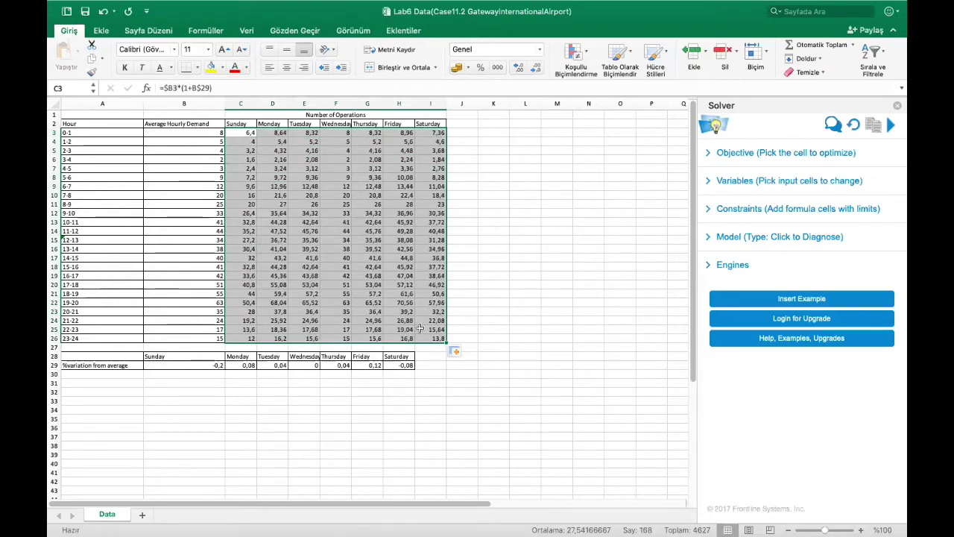
{"action": "double_click", "coordinate": [406, 329]}
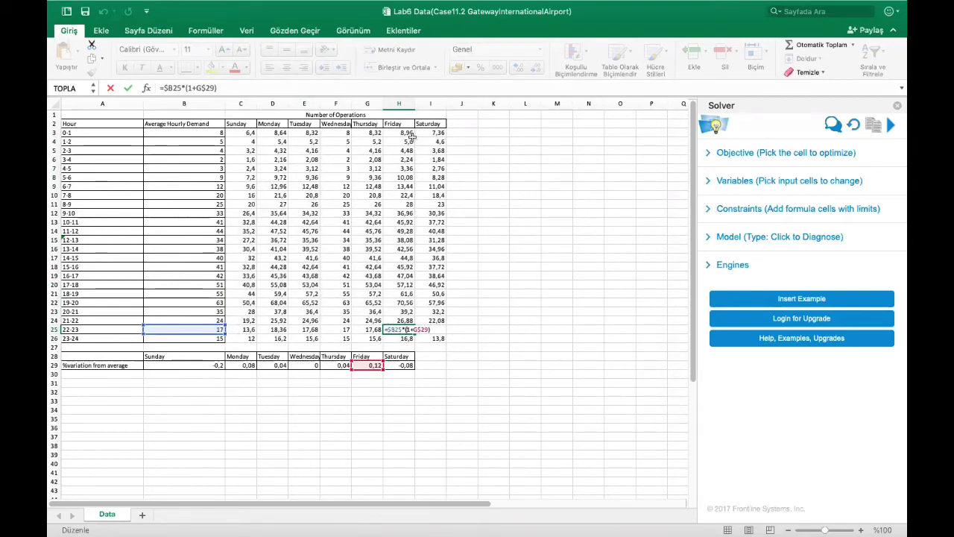
{"action": "left_click", "coordinate": [241, 135]}
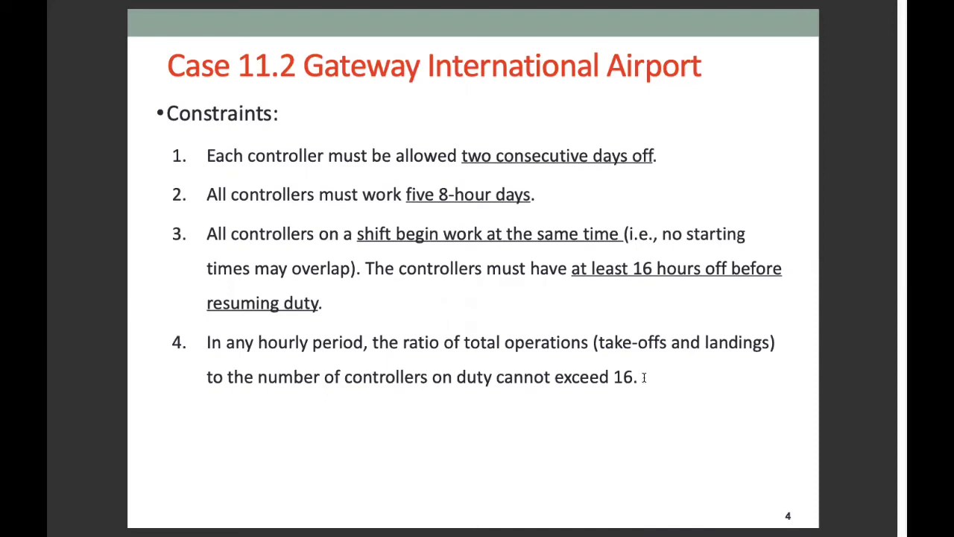
Step: Highlight constraint 4, which caps hourly operations per controller at 16, then return to Excel
{"action": "left_click_drag", "start_coordinate": [644, 377], "coordinate": [203, 347]}
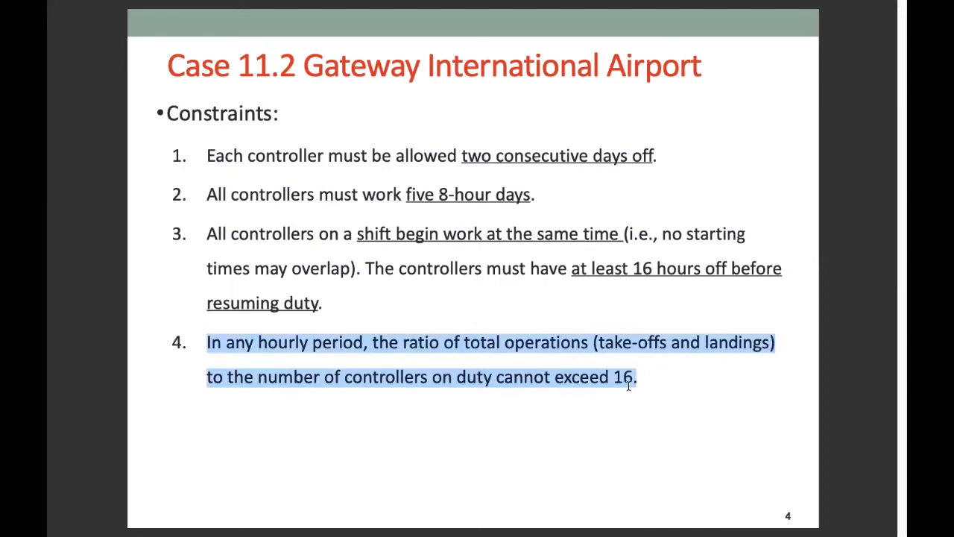
{"action": "key", "text": "ctrl+Left"}
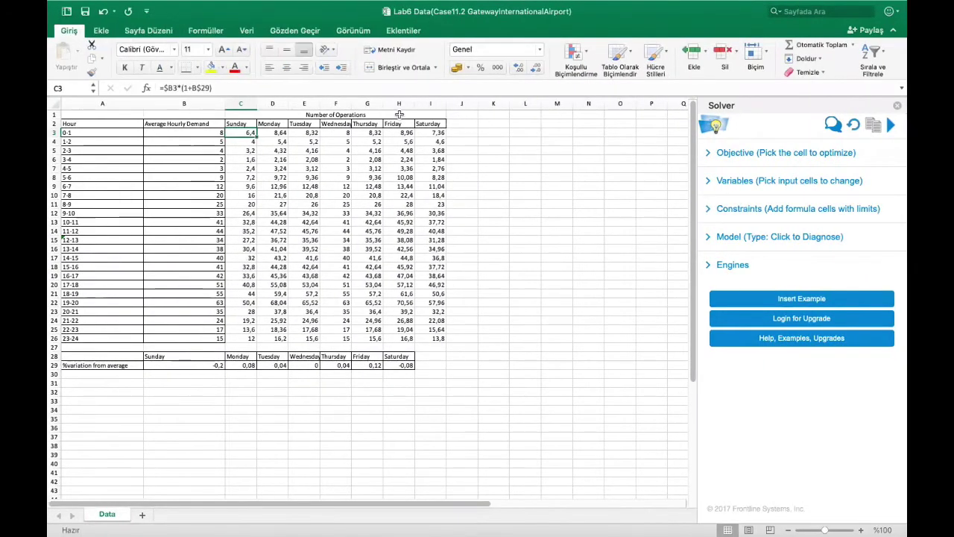
Step: Copy the title and day headings into J1:P2 and retitle J1 'Number of ATC personnel'
{"action": "left_click_drag", "start_coordinate": [328, 114], "coordinate": [325, 123]}
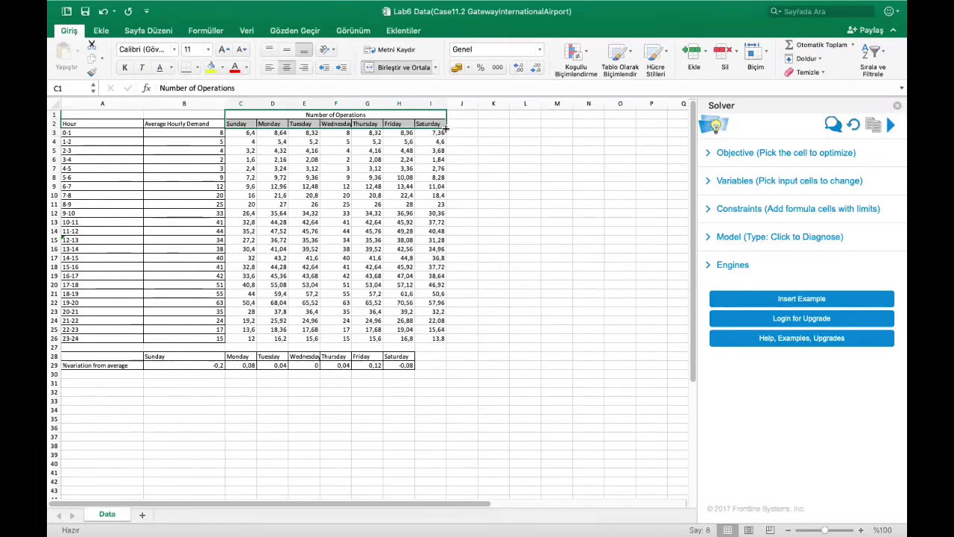
{"action": "left_click_drag", "start_coordinate": [446, 128], "coordinate": [666, 129]}
{"action": "double_click", "coordinate": [549, 113]}
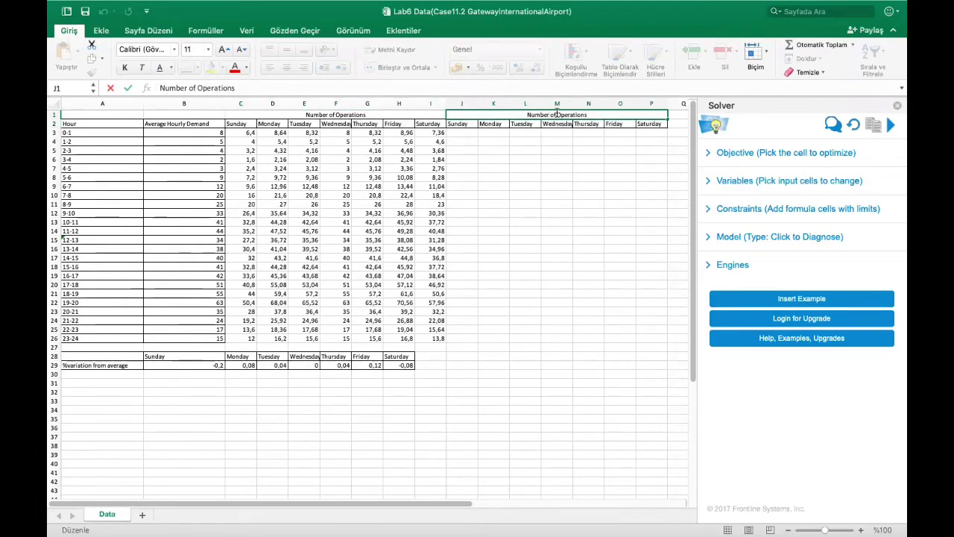
{"action": "left_click_drag", "start_coordinate": [556, 114], "coordinate": [595, 114]}
{"action": "type", "text": "ATC personnel"}
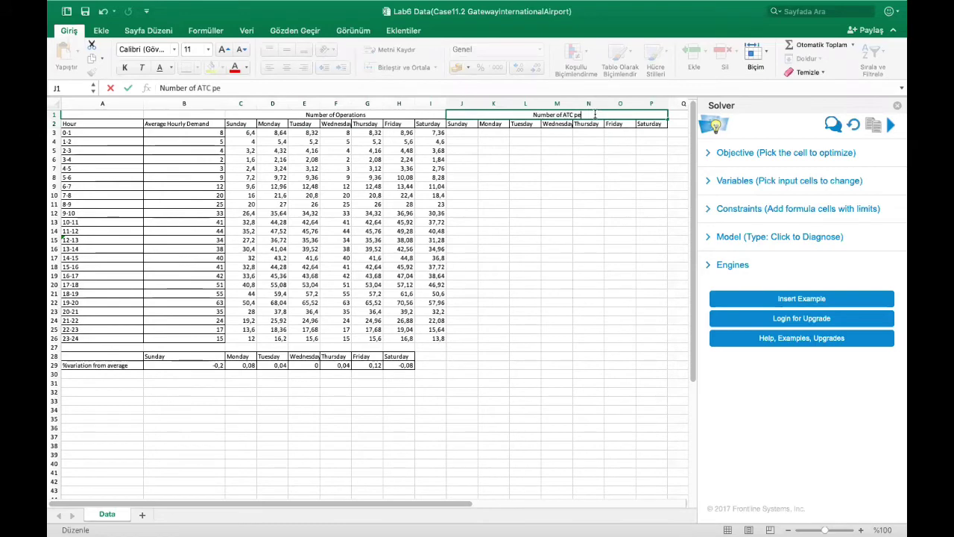
{"action": "left_click", "coordinate": [462, 132]}
Step: Enter =C3/16 in J3 for Sunday's 0-1 controller requirement
{"action": "type", "text": "="}
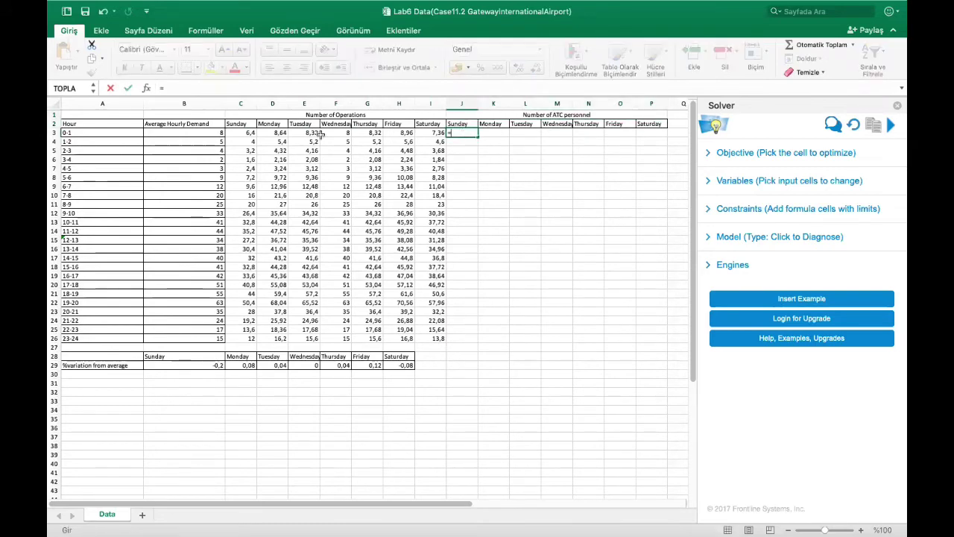
{"action": "left_click", "coordinate": [247, 131]}
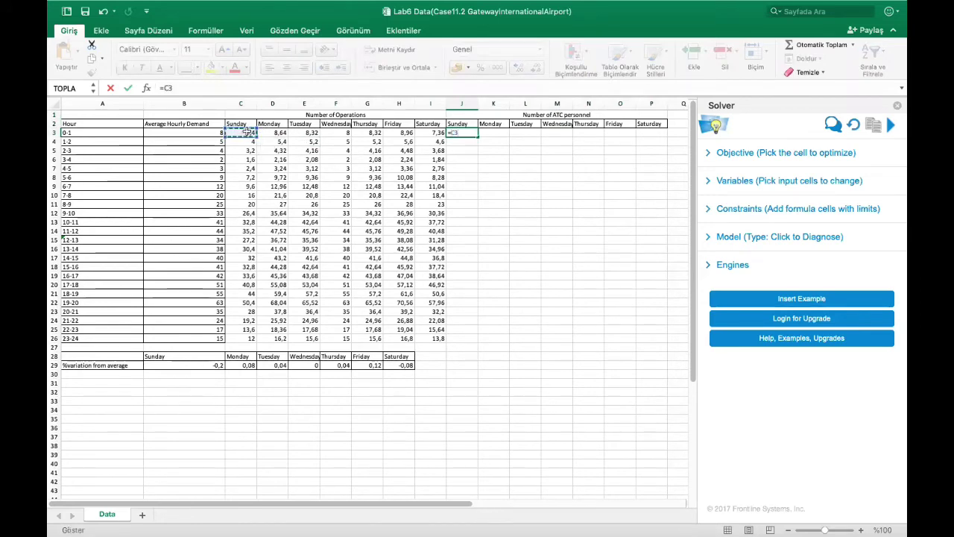
{"action": "type", "text": "/16"}
{"action": "key", "text": "Return"}
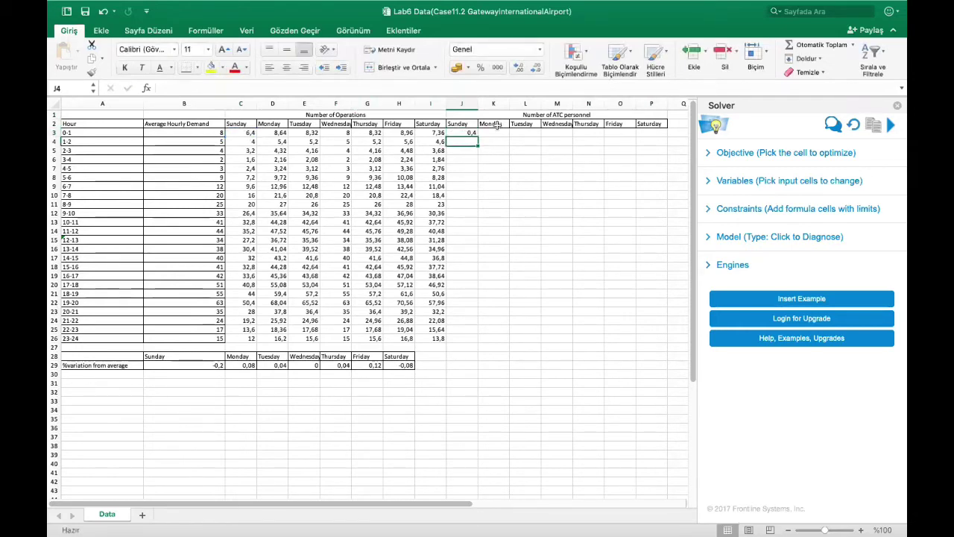
Step: Change J3 to =YUKARIYUVARLA(C3/16;0) and fill it across J3:P26 for Sunday to Saturday
{"action": "left_click", "coordinate": [469, 132]}
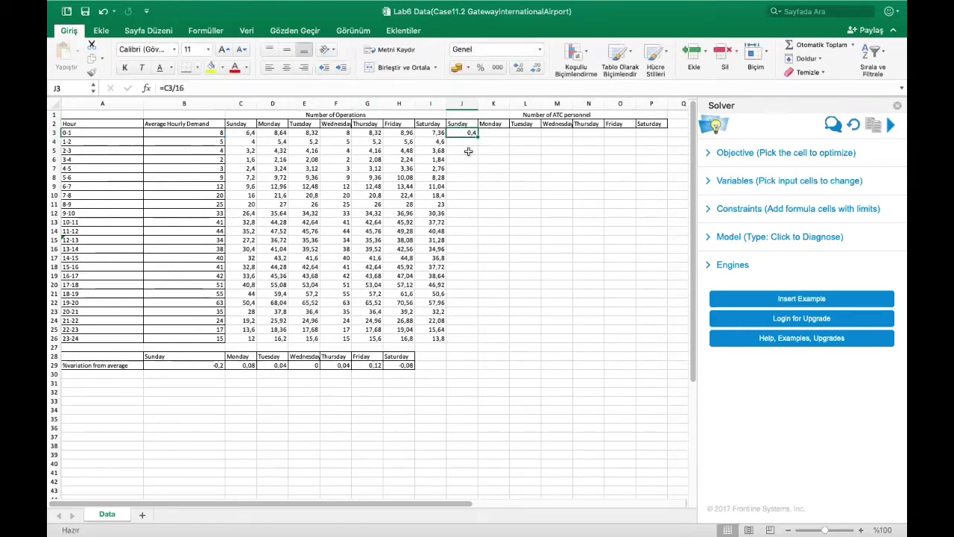
{"action": "double_click", "coordinate": [457, 132]}
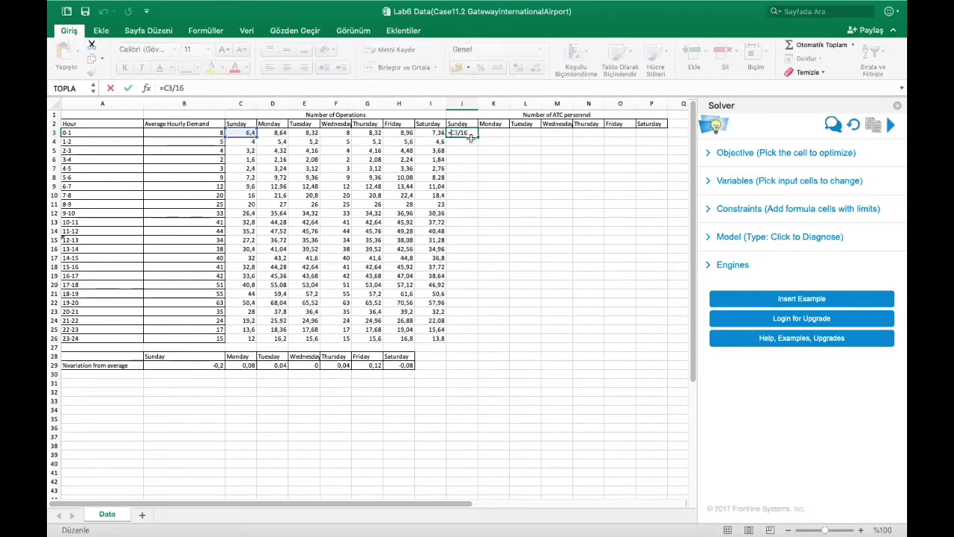
{"action": "type", "text": "yuka"}
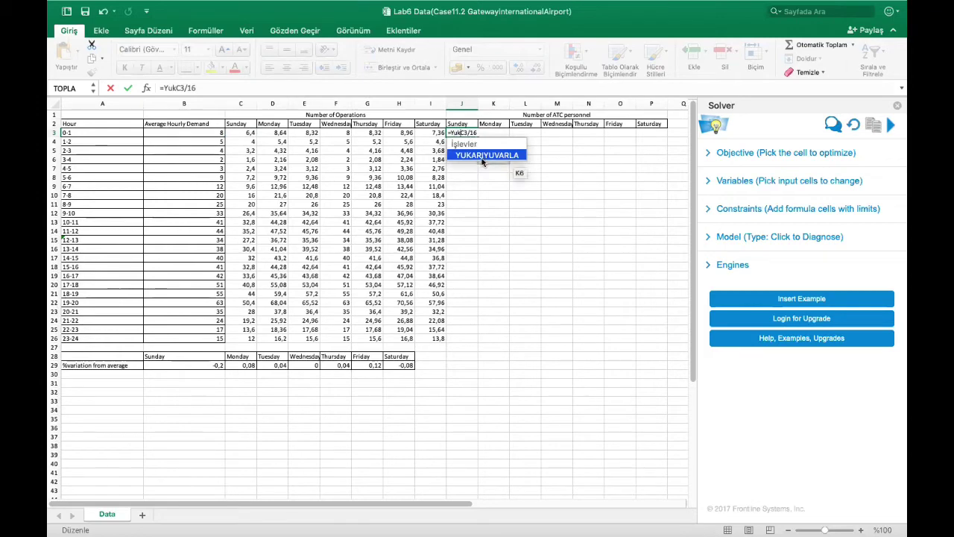
{"action": "key", "text": "Tab"}
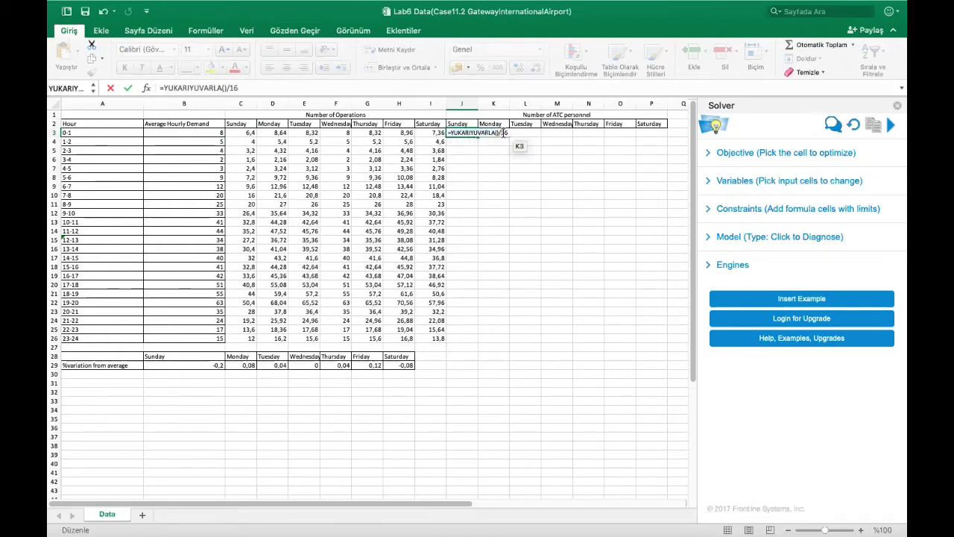
{"action": "key", "text": "Delete"}
{"action": "left_click", "coordinate": [240, 132]}
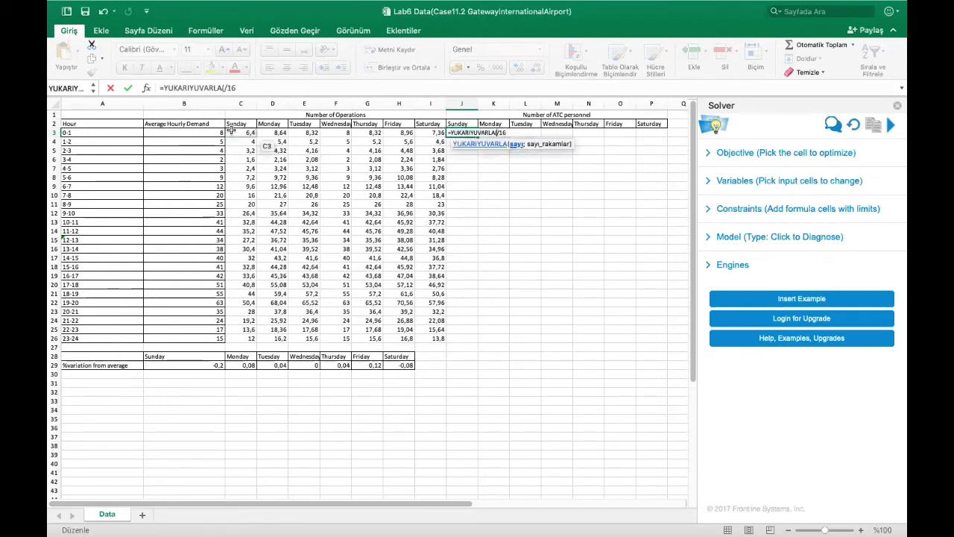
{"action": "type", "text": ";0"}
{"action": "key", "text": "Return"}
{"action": "left_click", "coordinate": [473, 134]}
{"action": "left_click_drag", "start_coordinate": [473, 134], "coordinate": [651, 341]}
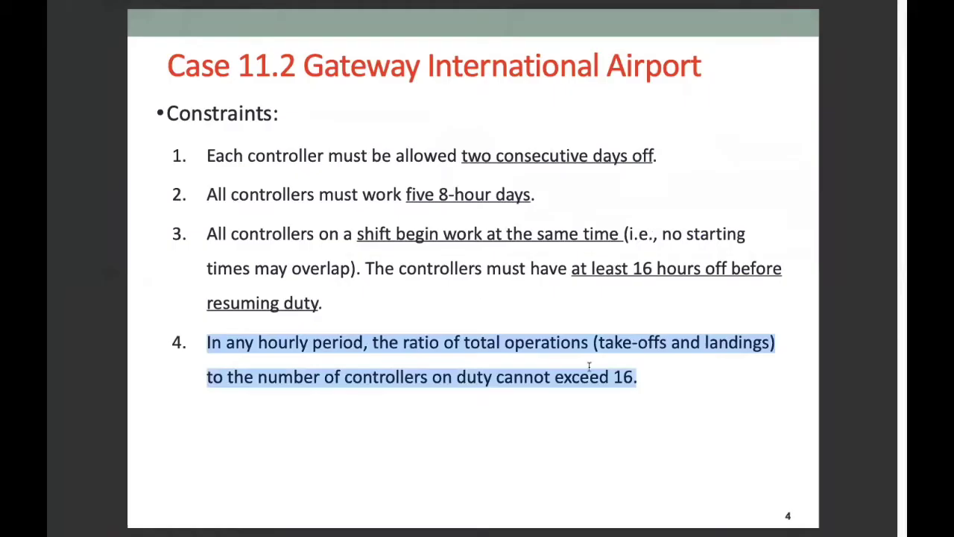
Step: Move to the Questions slide showing the three 8-hour shift ranges
{"action": "scroll", "coordinate": [589, 365], "scroll_direction": "down", "scroll_amount": 1}
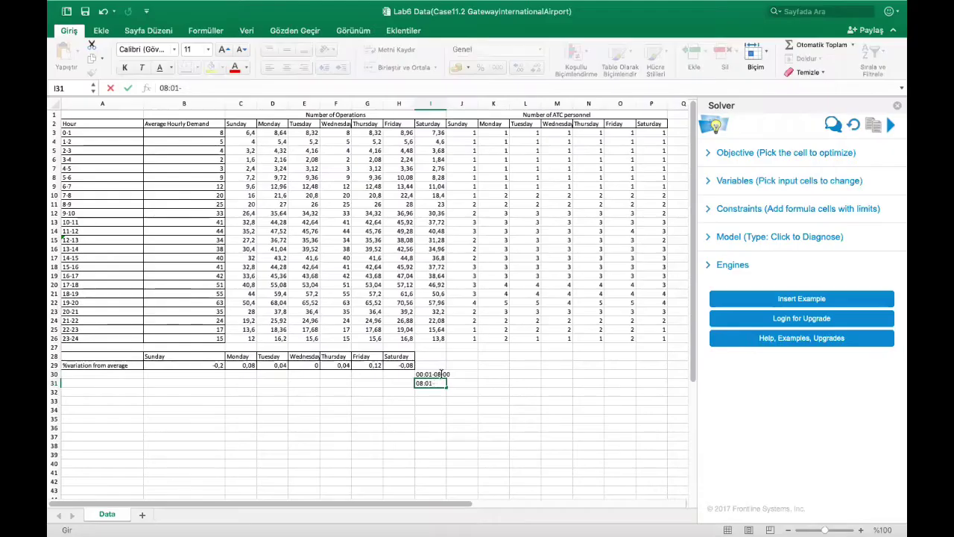
Step: Complete the shift labels 08:01-16:00 in I31 and 16:01-24:00 in I32
{"action": "type", "text": "-16:"}
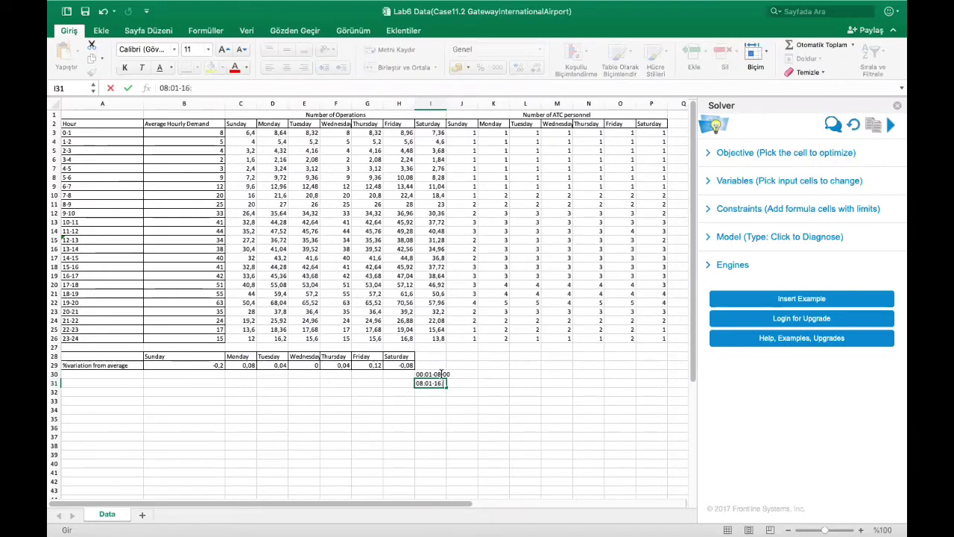
{"action": "type", "text": "00"}
{"action": "key", "text": "Return"}
{"action": "type", "text": "1"}
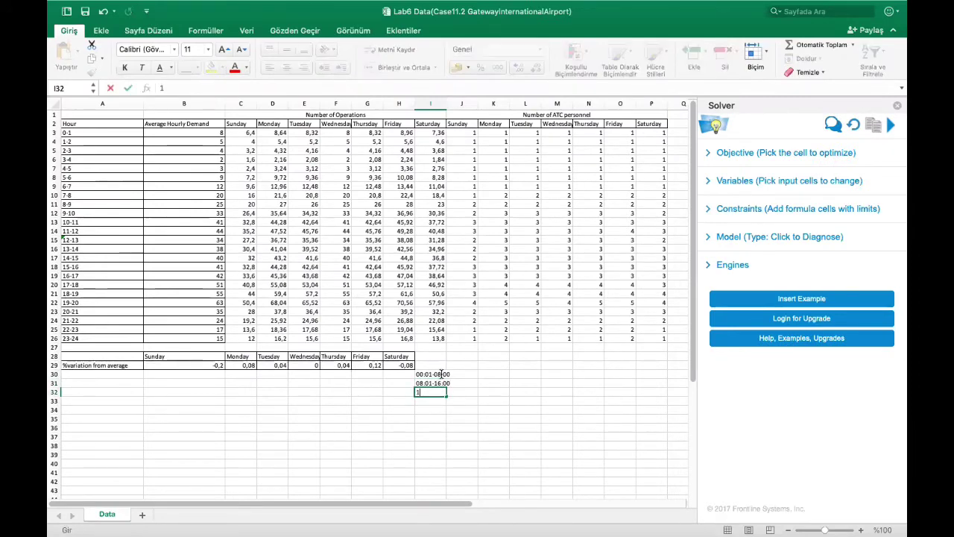
{"action": "type", "text": "6:01-24:00"}
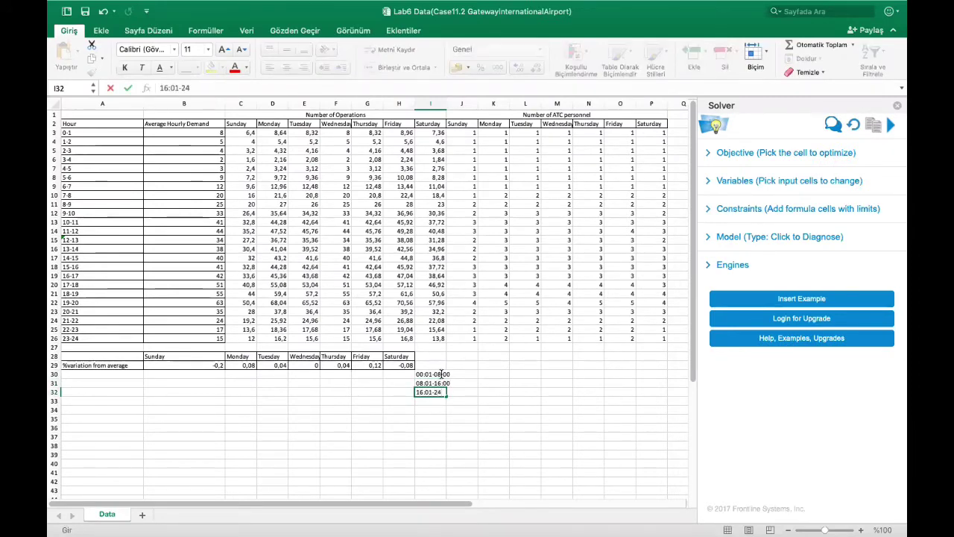
{"action": "left_click", "coordinate": [459, 374]}
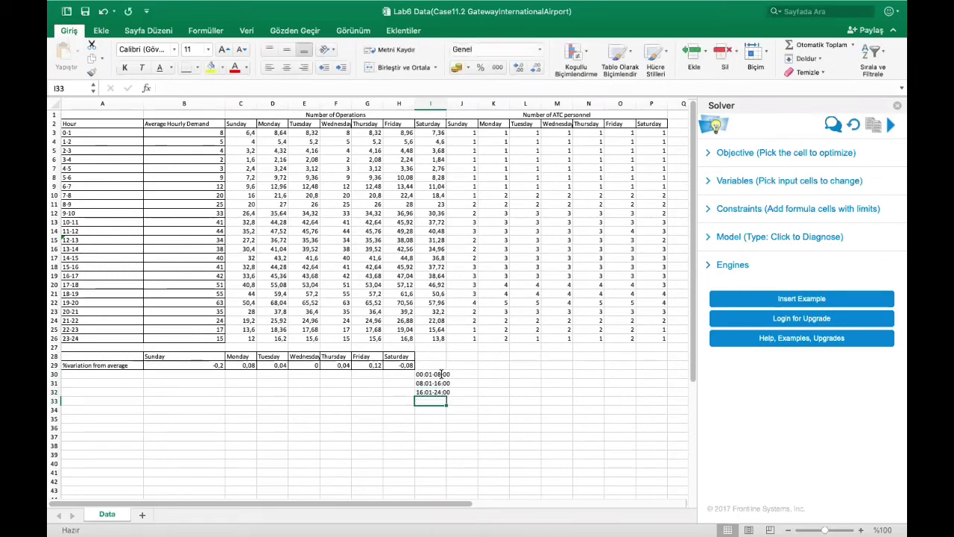
Step: Enter =MAK(J3:J10) in J30 and fill it right to P30 for the 00:01-08:00 shift
{"action": "type", "text": "="}
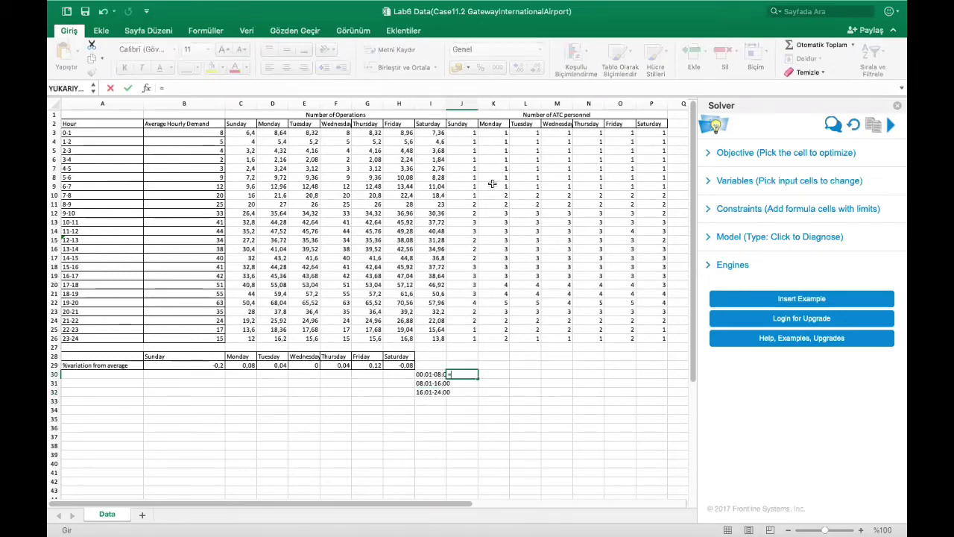
{"action": "type", "text": "ma"}
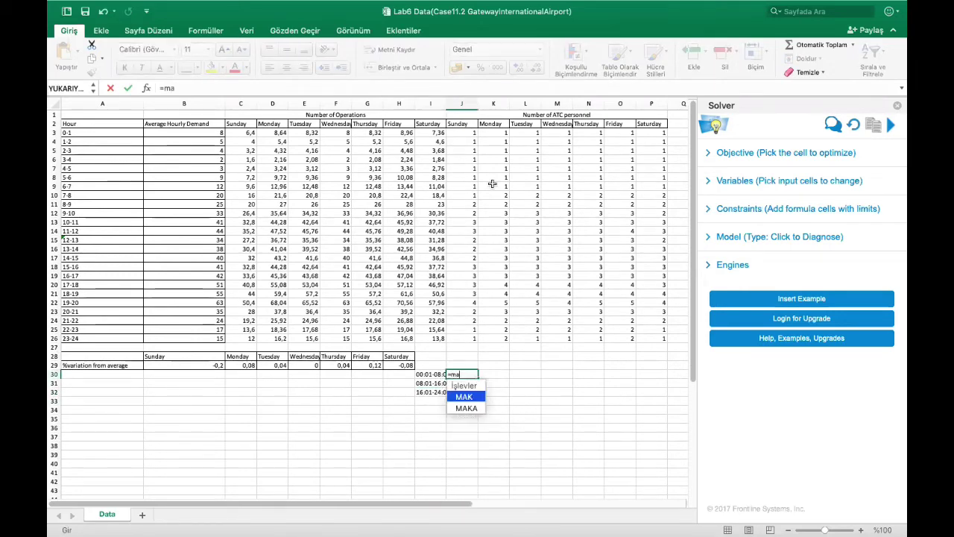
{"action": "type", "text": "k("}
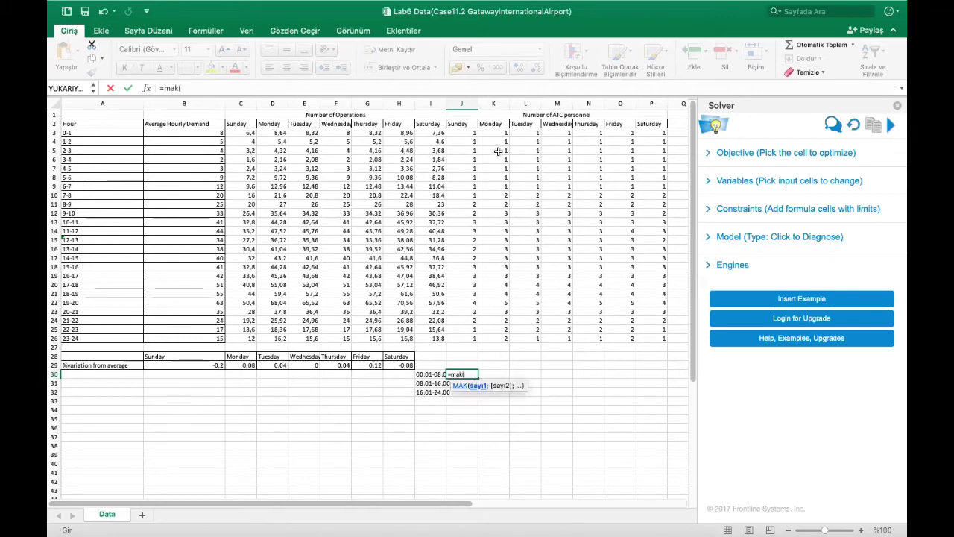
{"action": "left_click_drag", "start_coordinate": [467, 135], "coordinate": [468, 197]}
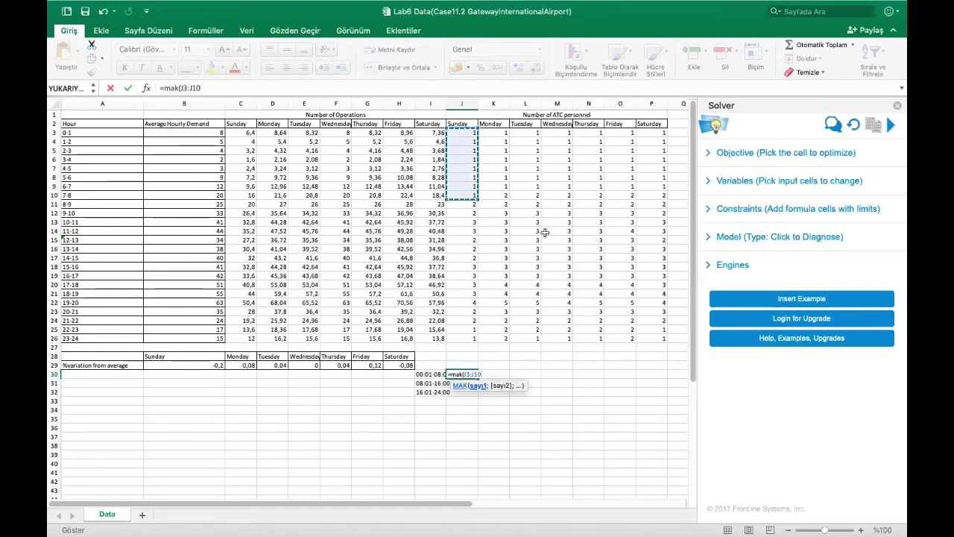
{"action": "type", "text": ")"}
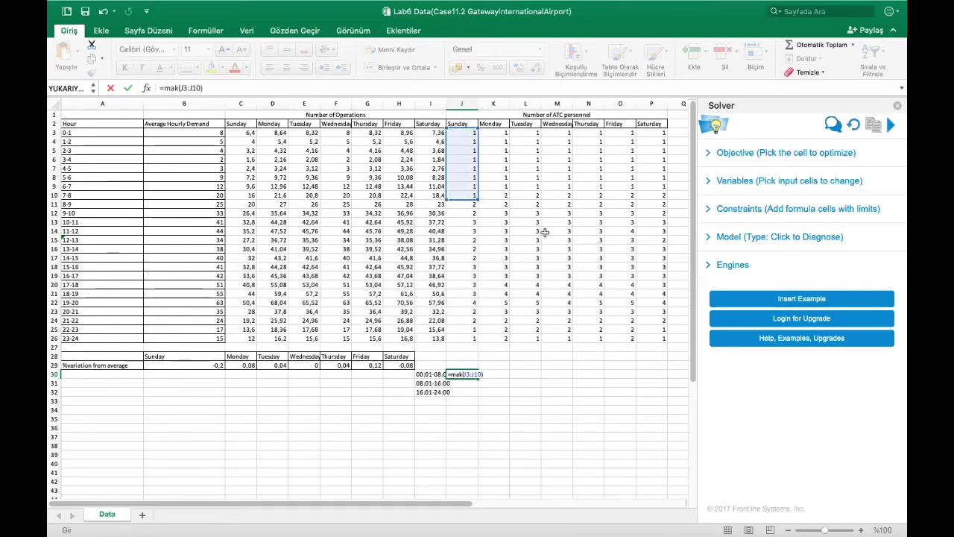
{"action": "key", "text": "Return"}
{"action": "left_click", "coordinate": [466, 375]}
{"action": "left_click_drag", "start_coordinate": [478, 379], "coordinate": [664, 375]}
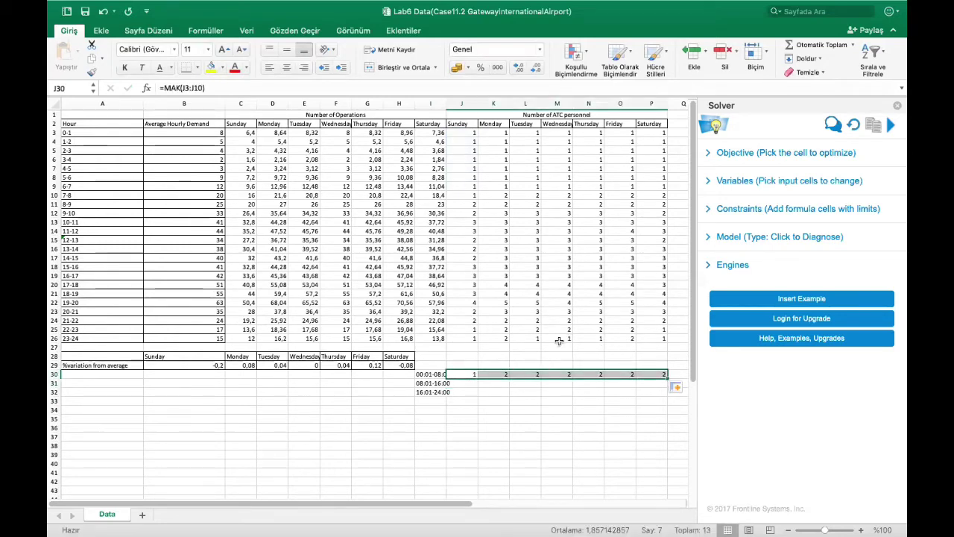
{"action": "left_click_drag", "start_coordinate": [462, 132], "coordinate": [653, 194]}
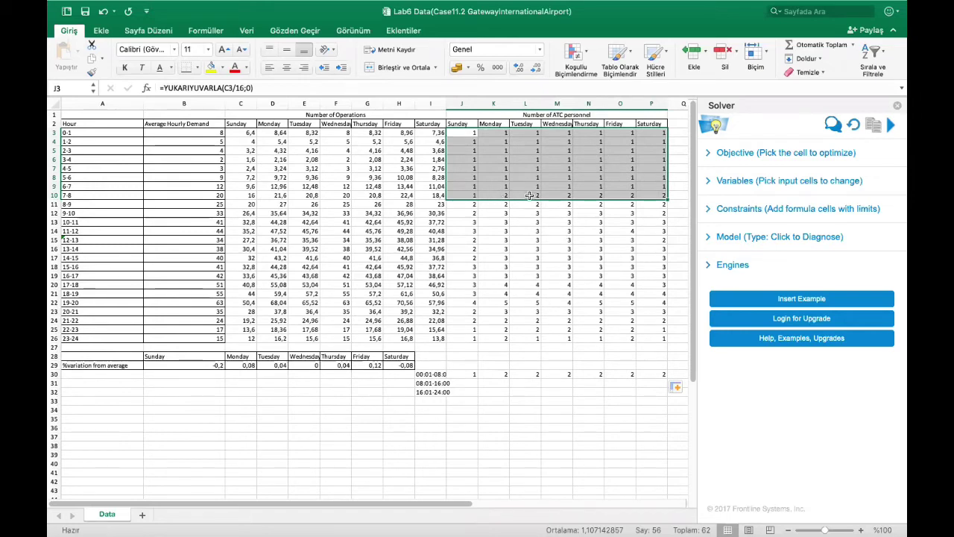
{"action": "left_click", "coordinate": [471, 381]}
Step: Enter =MAK(J11:J18) in J31 and fill it across to P31 for the second shift
{"action": "type", "text": "="}
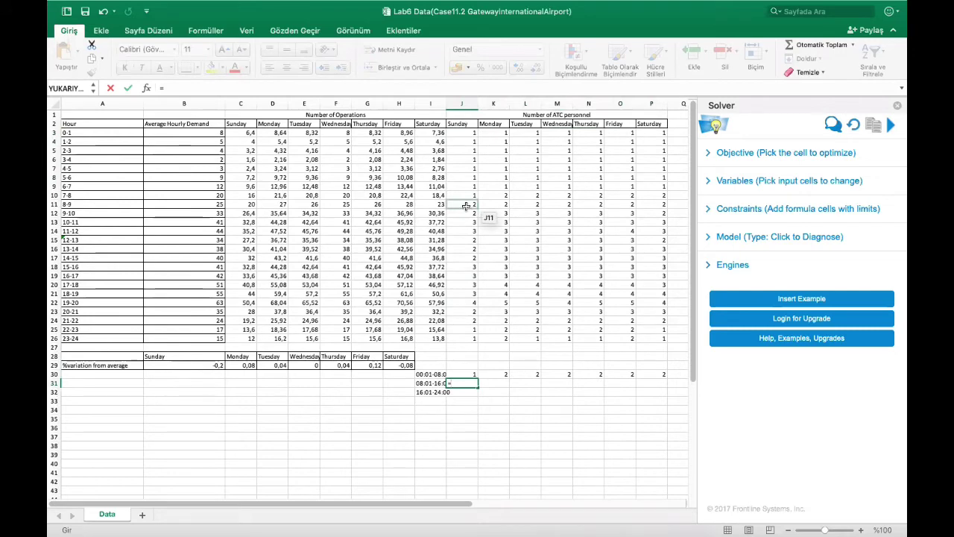
{"action": "left_click_drag", "start_coordinate": [466, 204], "coordinate": [463, 264]}
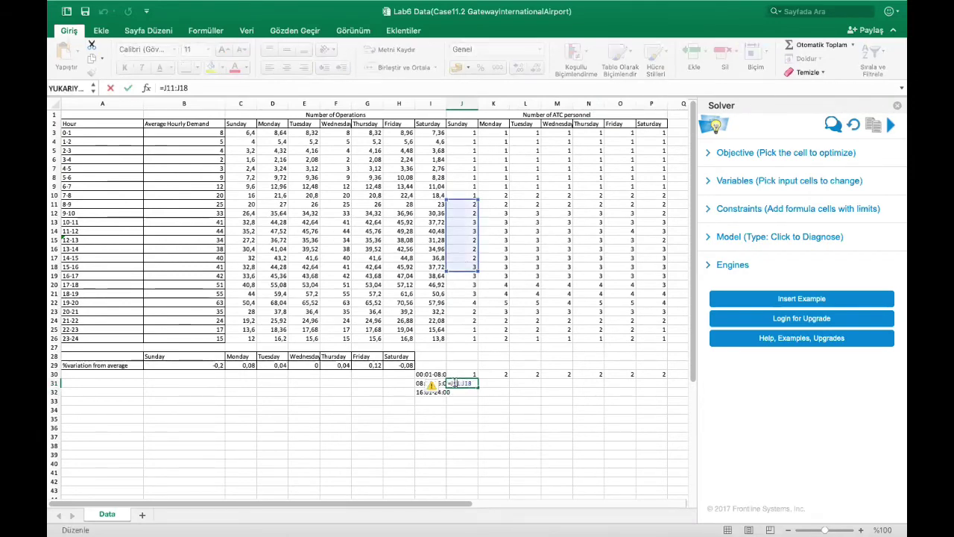
{"action": "type", "text": "mak("}
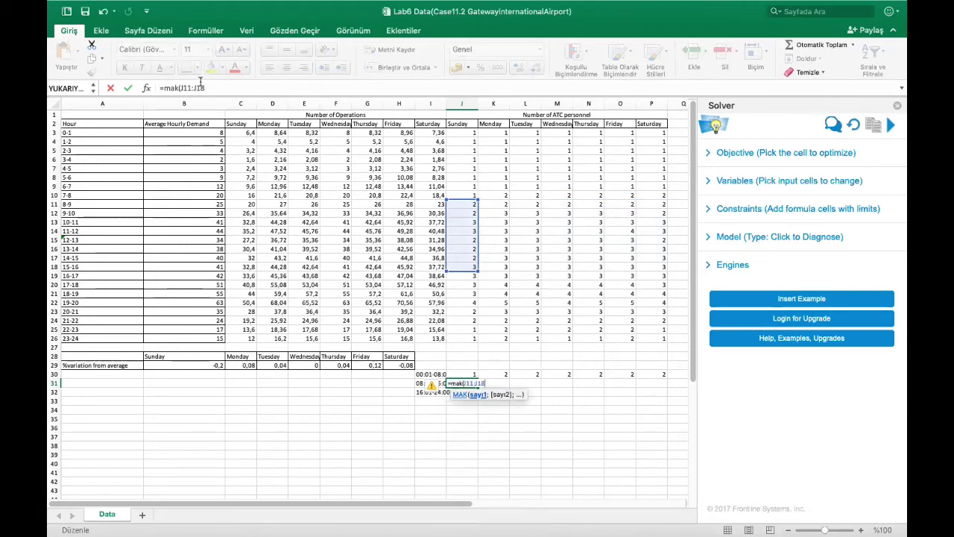
{"action": "type", "text": ")"}
{"action": "key", "text": "Return"}
{"action": "left_click", "coordinate": [464, 382]}
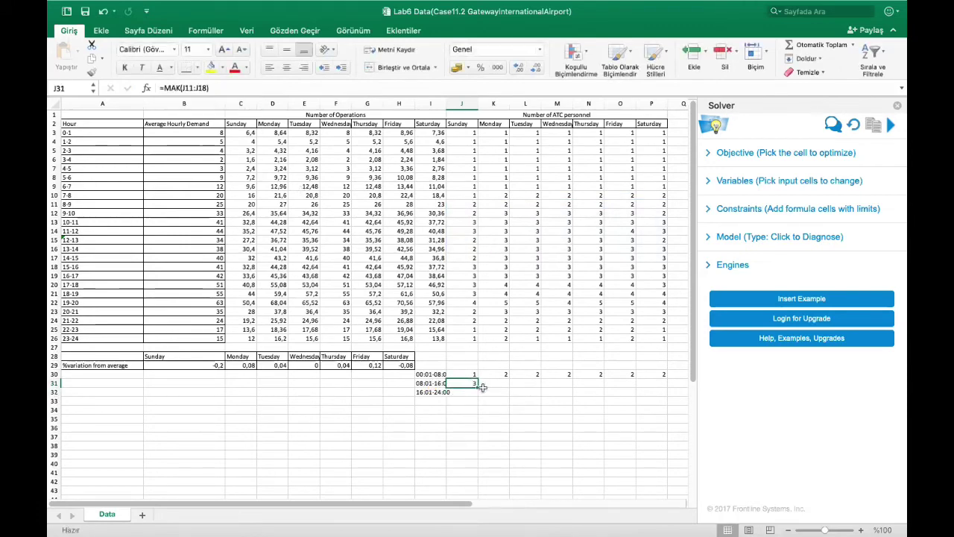
{"action": "left_click_drag", "start_coordinate": [478, 388], "coordinate": [666, 387]}
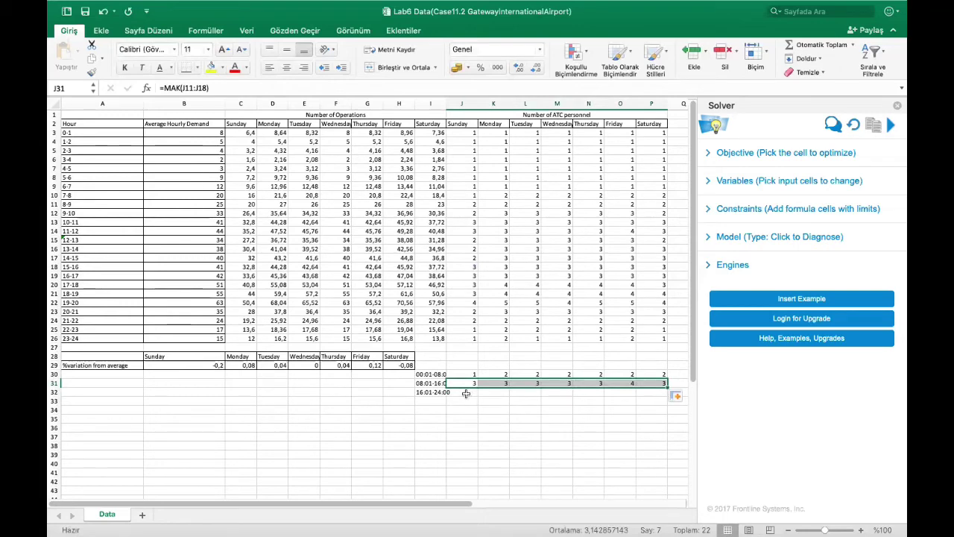
Step: Enter =MAK(J19:J26) in J32 for hours 16-17 through 23-24 and fill it across to P32
{"action": "left_click", "coordinate": [462, 392]}
{"action": "type", "text": "="}
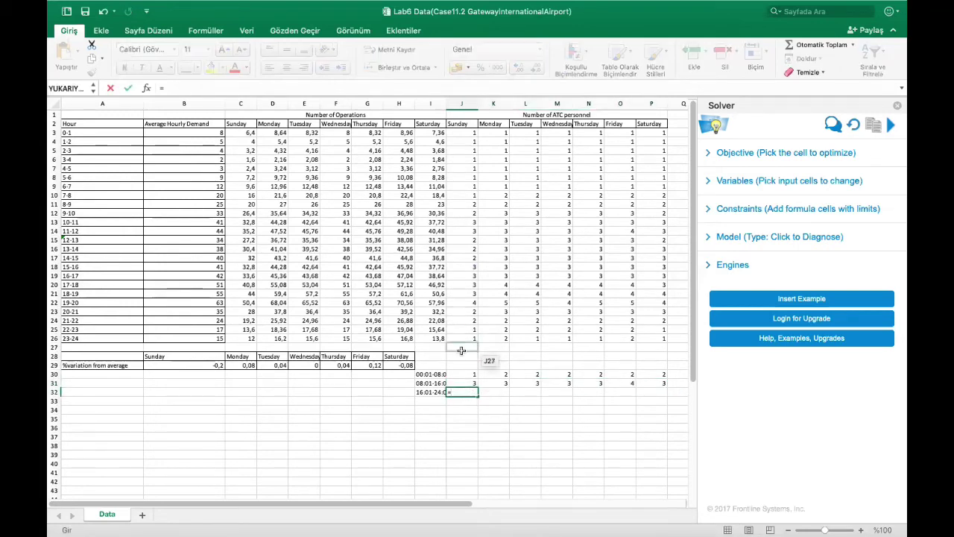
{"action": "type", "text": "mak("}
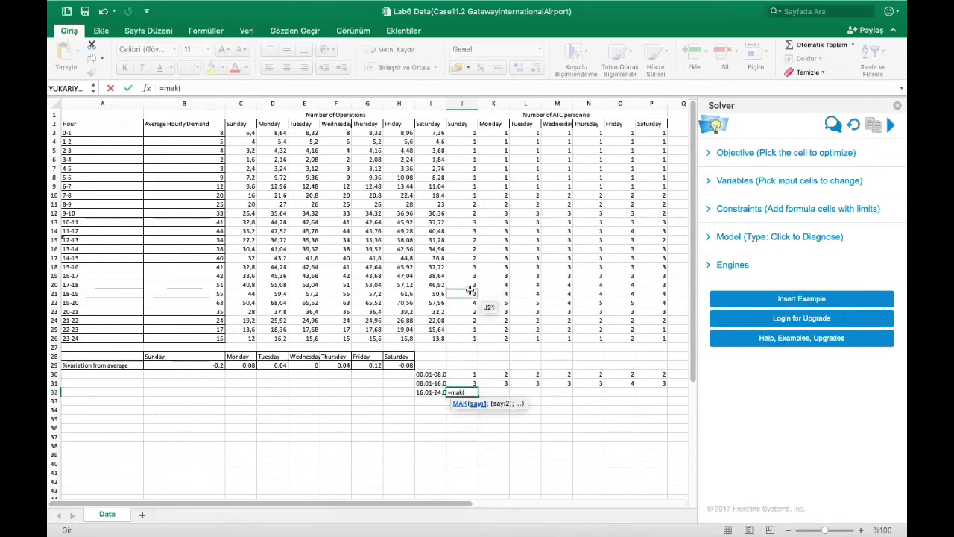
{"action": "left_click_drag", "start_coordinate": [462, 285], "coordinate": [462, 339]}
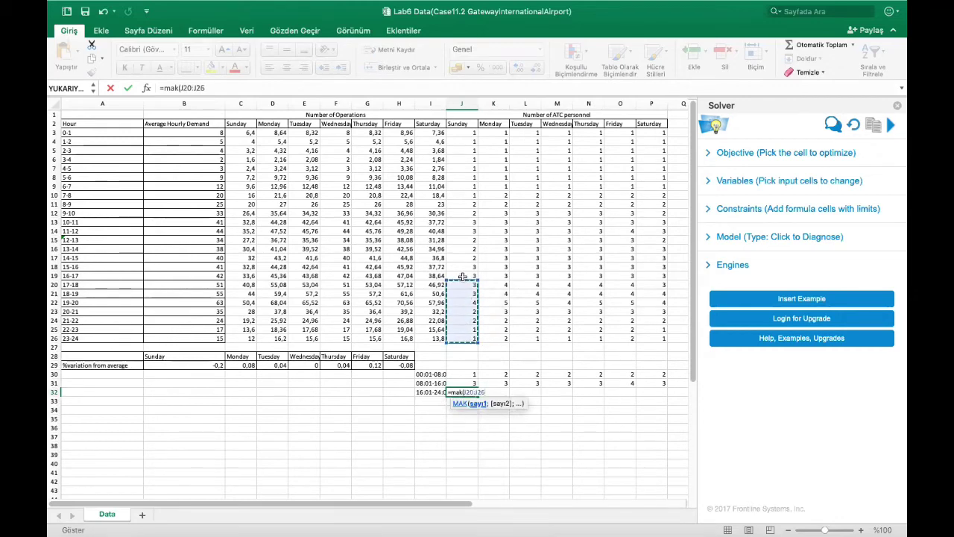
{"action": "left_click_drag", "start_coordinate": [462, 277], "coordinate": [462, 339]}
{"action": "type", "text": ")"}
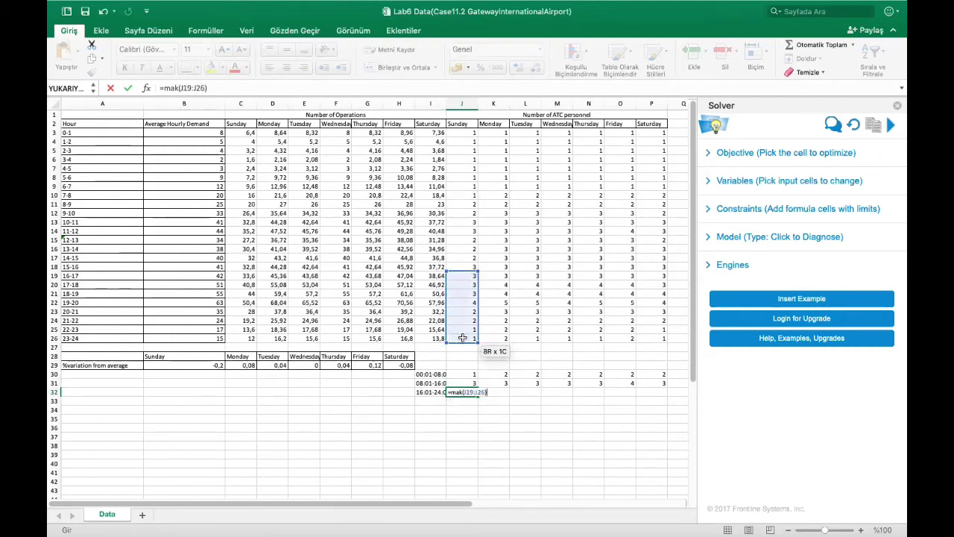
{"action": "key", "text": "Return"}
{"action": "left_click", "coordinate": [482, 392]}
{"action": "left_click_drag", "start_coordinate": [478, 396], "coordinate": [672, 416]}
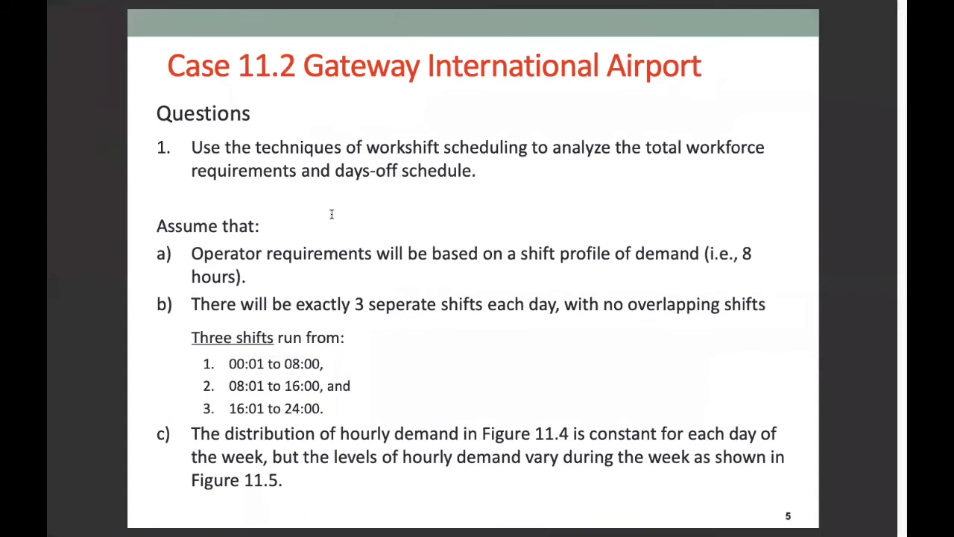
Step: Revisit slide 4's constraints, then select the Sunday–Monday first-shift requirements on Excel's Data sheet
{"action": "scroll", "coordinate": [331, 215], "scroll_direction": "up", "scroll_amount": 1}
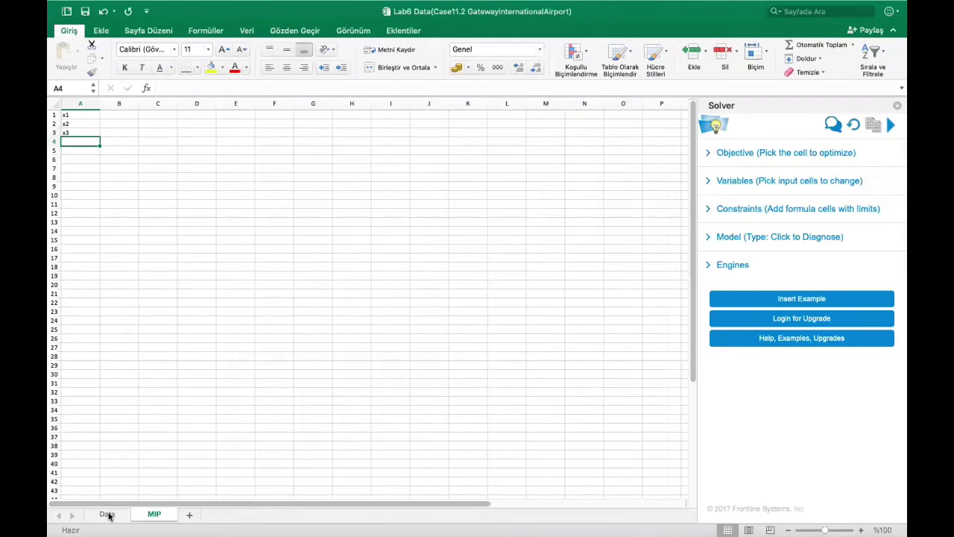
{"action": "left_click", "coordinate": [108, 514]}
{"action": "left_click_drag", "start_coordinate": [462, 374], "coordinate": [653, 373]}
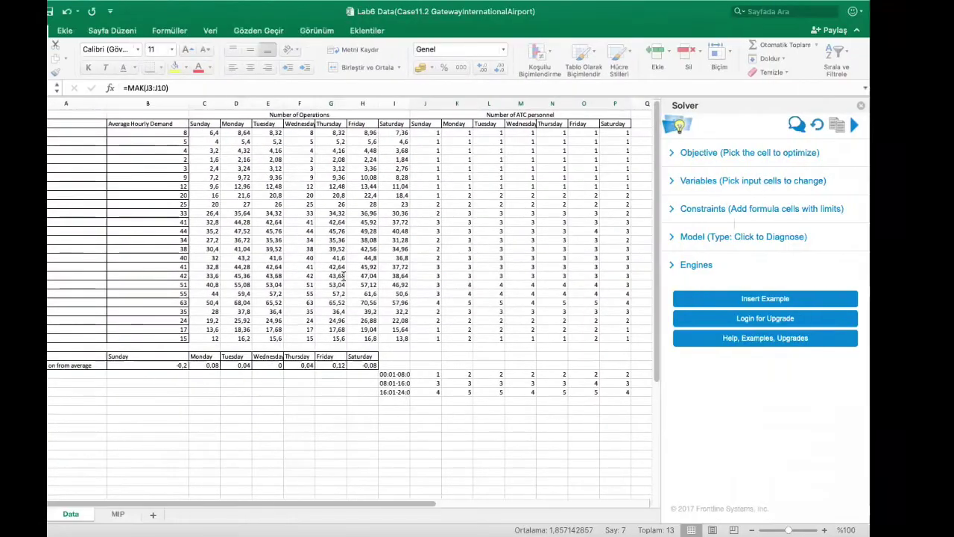
Step: On the MIP sheet, extend the variable labels to x7 in A1:A7 and label A11 min
{"action": "left_click", "coordinate": [153, 514]}
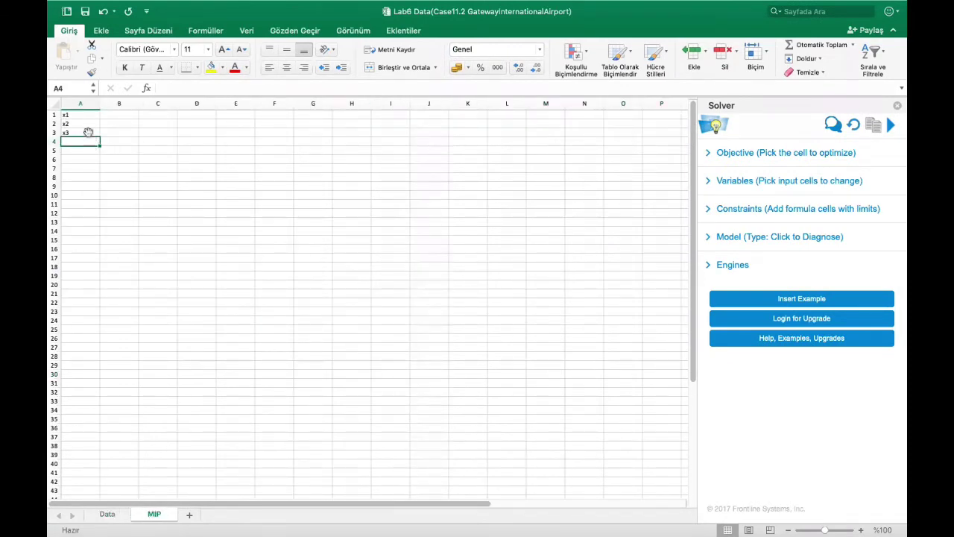
{"action": "left_click_drag", "start_coordinate": [87, 114], "coordinate": [100, 172]}
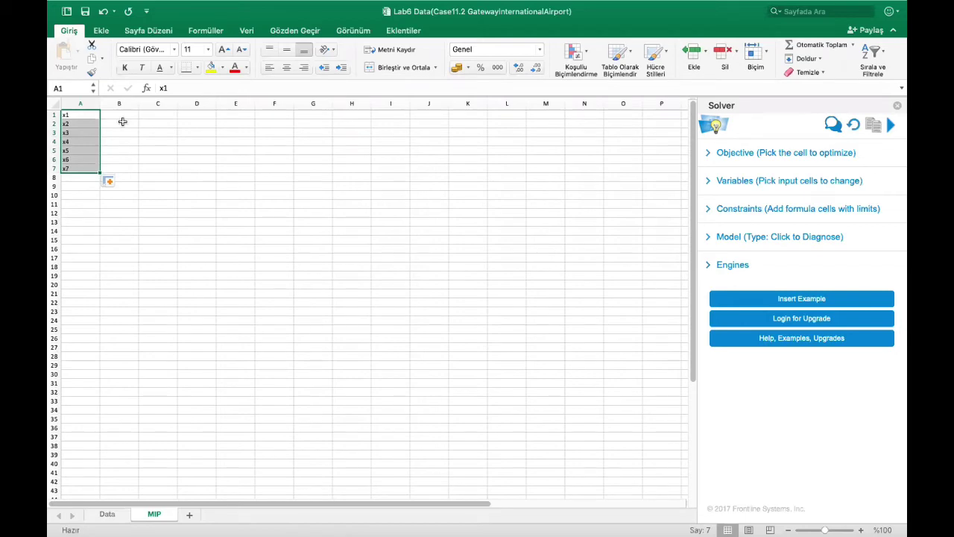
{"action": "left_click", "coordinate": [90, 203]}
{"action": "type", "text": "min"}
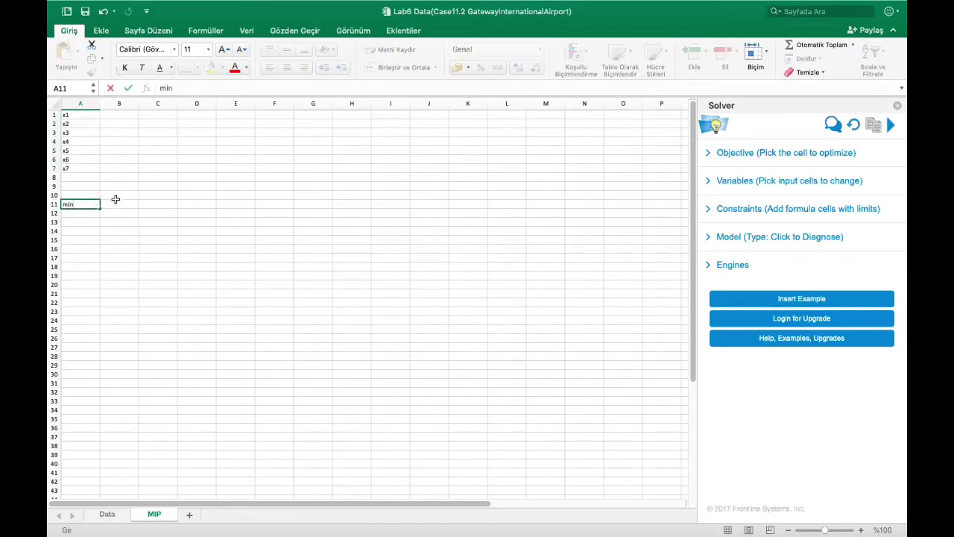
{"action": "left_click", "coordinate": [115, 197]}
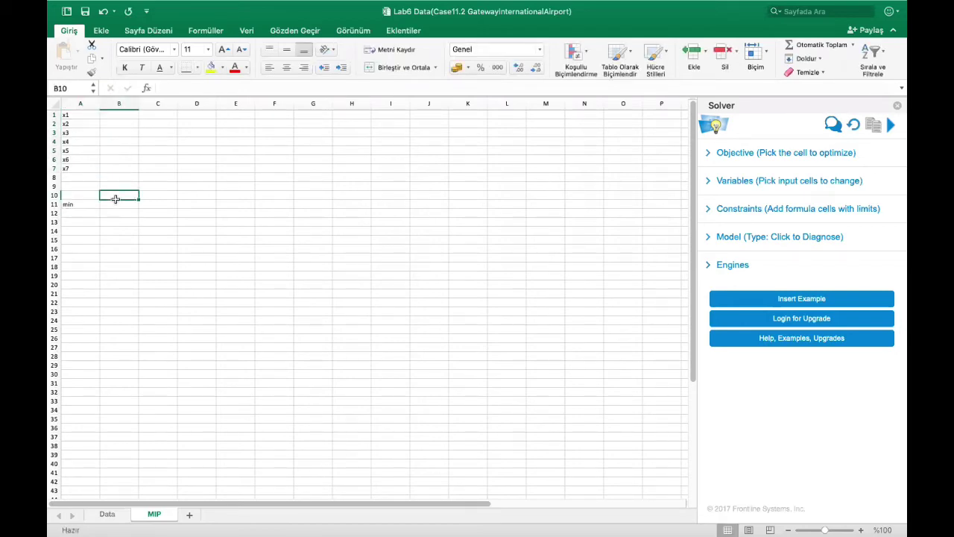
Step: Enter =TOPLA(B1:B7) in B11 as the objective sum
{"action": "left_click", "coordinate": [119, 204]}
{"action": "type", "text": "="}
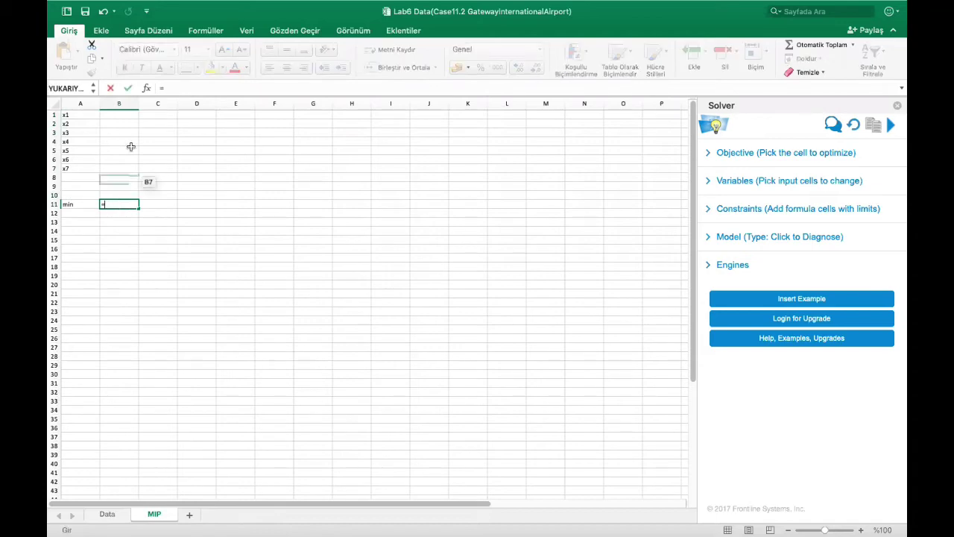
{"action": "left_click_drag", "start_coordinate": [120, 115], "coordinate": [119, 171]}
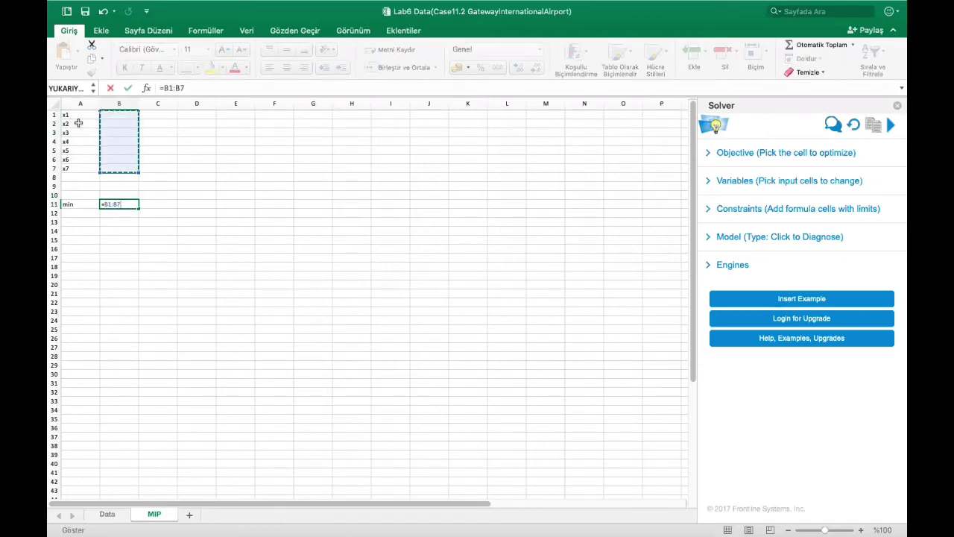
{"action": "left_click", "coordinate": [104, 204]}
{"action": "type", "text": "topla"}
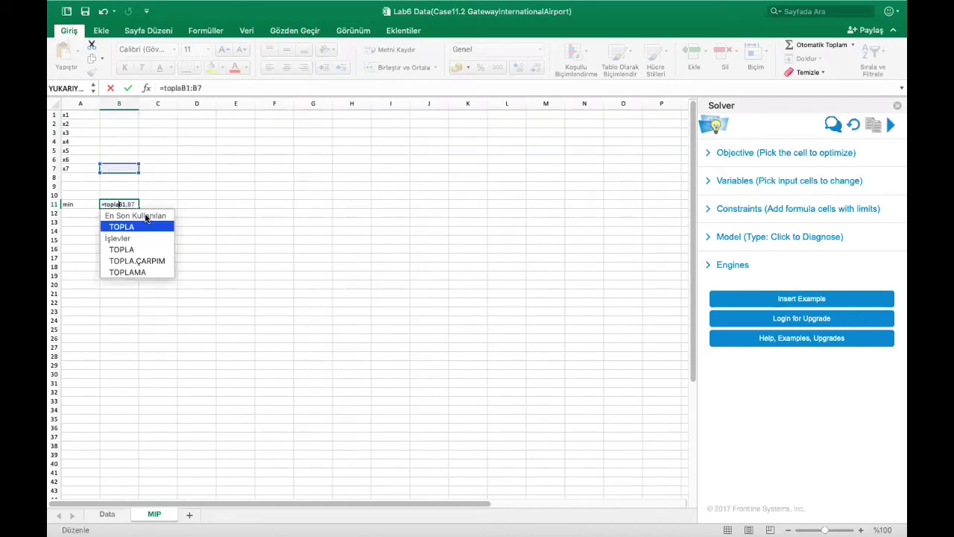
{"action": "type", "text": "("}
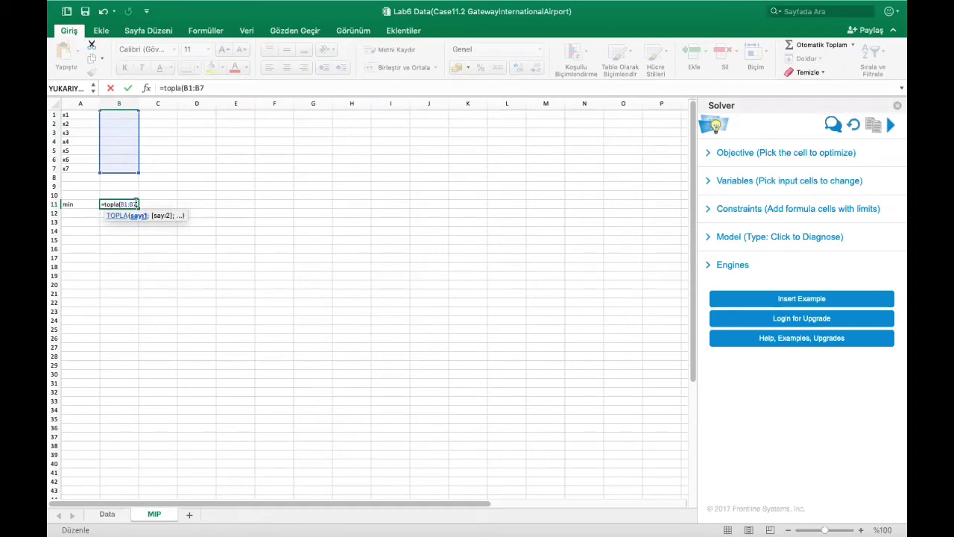
{"action": "key", "text": "Return"}
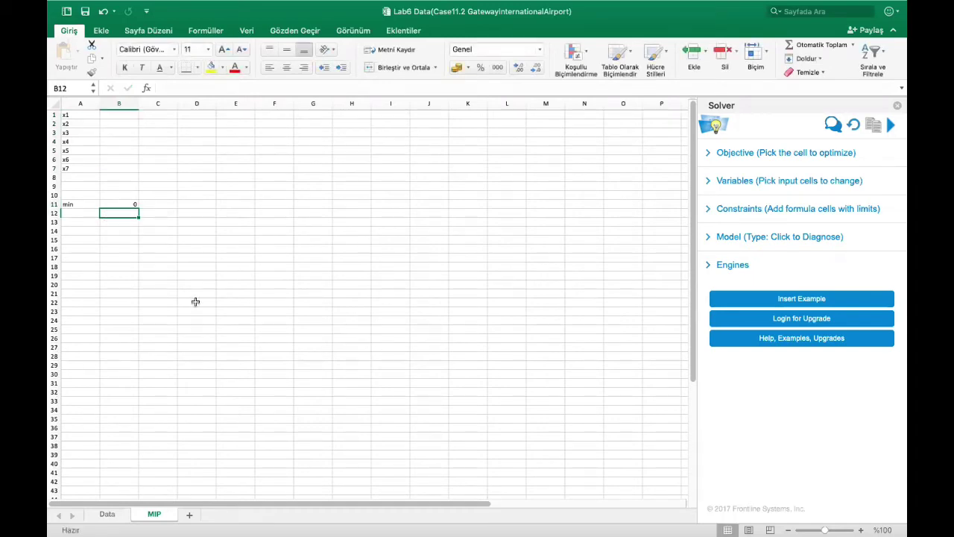
{"action": "left_click", "coordinate": [109, 515]}
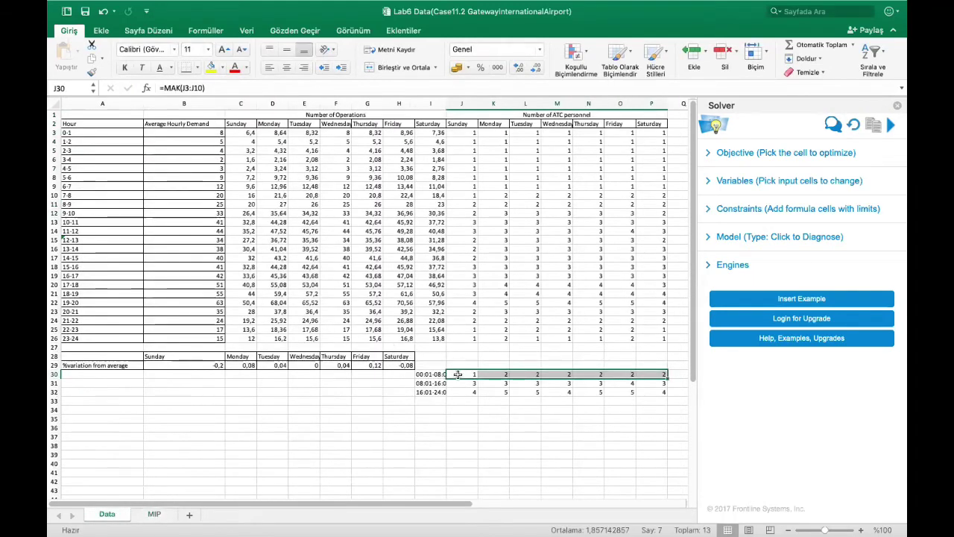
Step: Copy the three shift requirement rows from Data and paste them as values at I1 on MIP
{"action": "left_click_drag", "start_coordinate": [457, 374], "coordinate": [533, 392]}
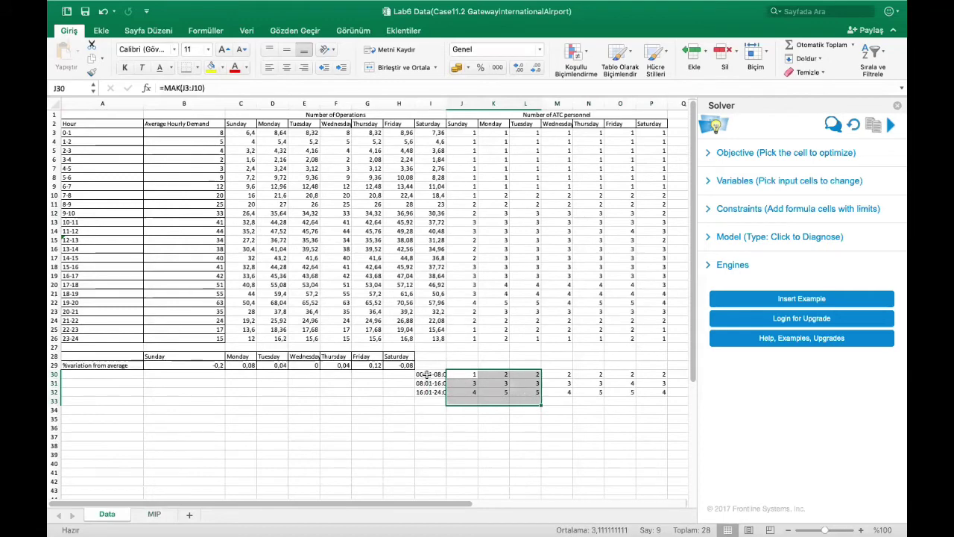
{"action": "left_click_drag", "start_coordinate": [425, 374], "coordinate": [660, 392]}
{"action": "key", "text": "super+c"}
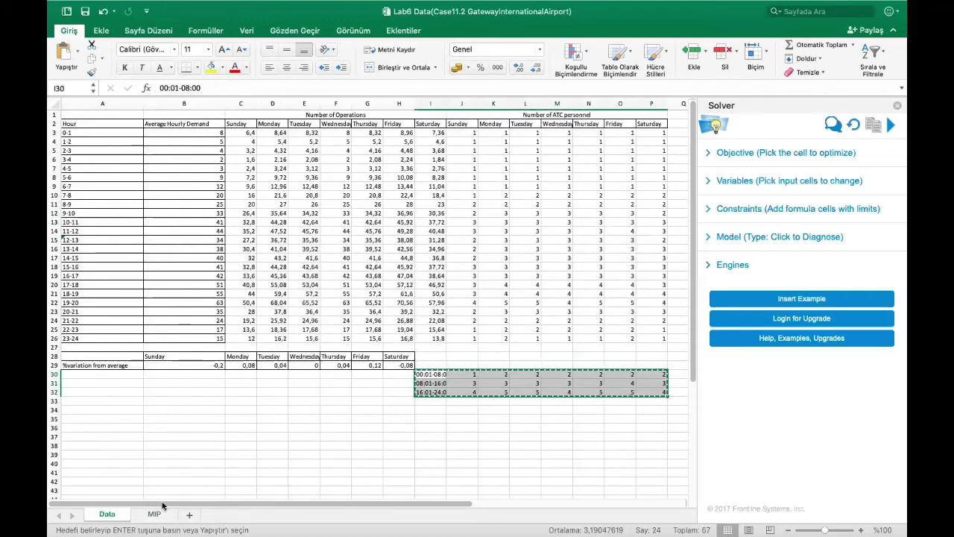
{"action": "left_click", "coordinate": [153, 514]}
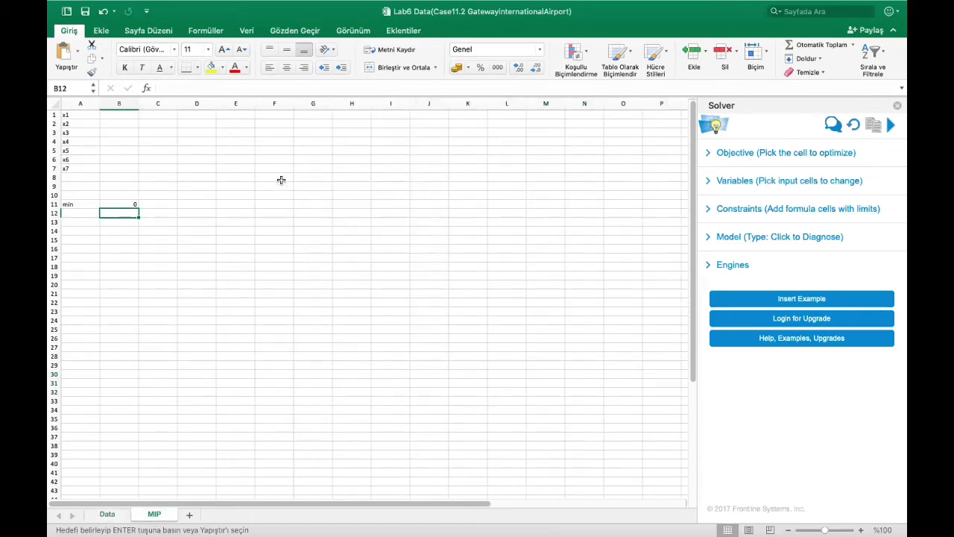
{"action": "left_click", "coordinate": [457, 117]}
{"action": "left_click", "coordinate": [393, 114]}
{"action": "key", "text": "super+v"}
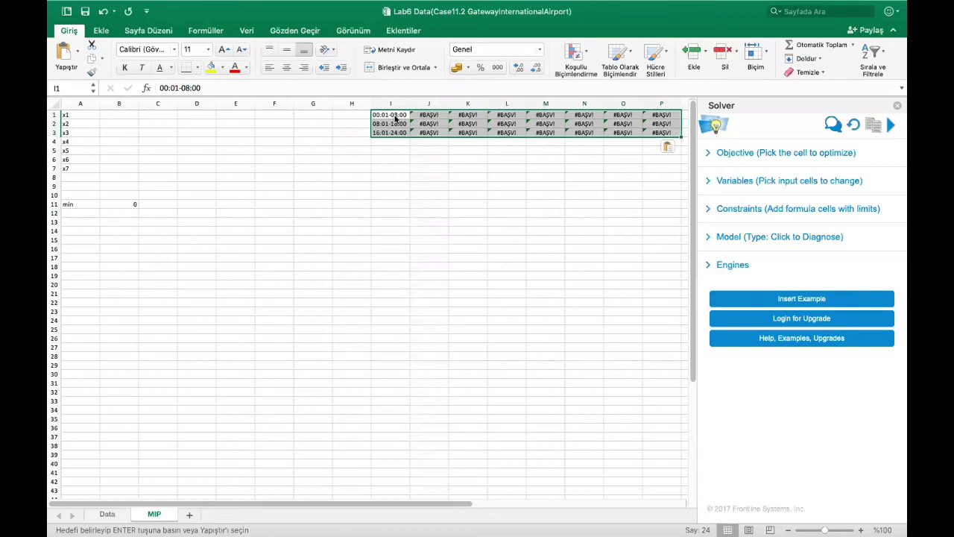
{"action": "left_click", "coordinate": [70, 59]}
{"action": "left_click", "coordinate": [99, 209]}
{"action": "left_click", "coordinate": [478, 216]}
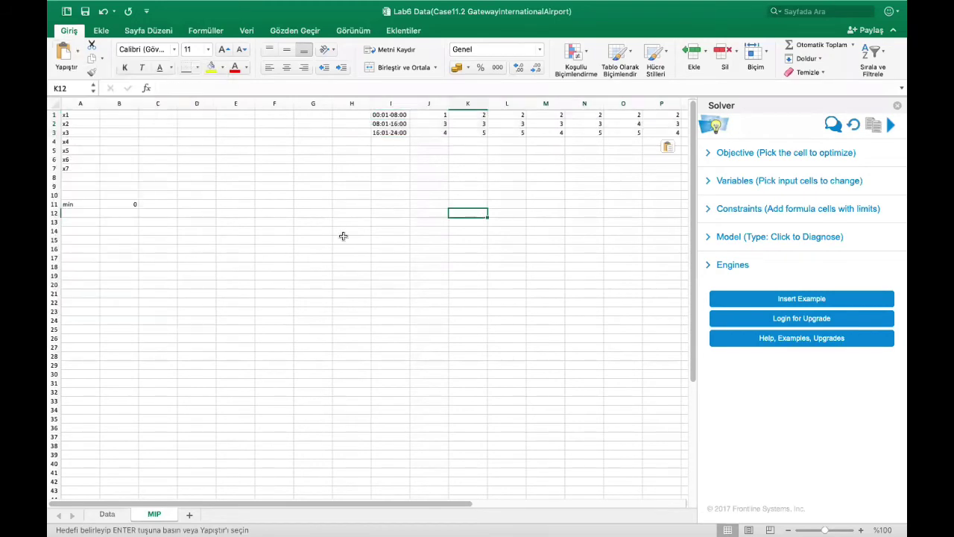
Step: Enter the label M in A13
{"action": "left_click_drag", "start_coordinate": [390, 115], "coordinate": [678, 115]}
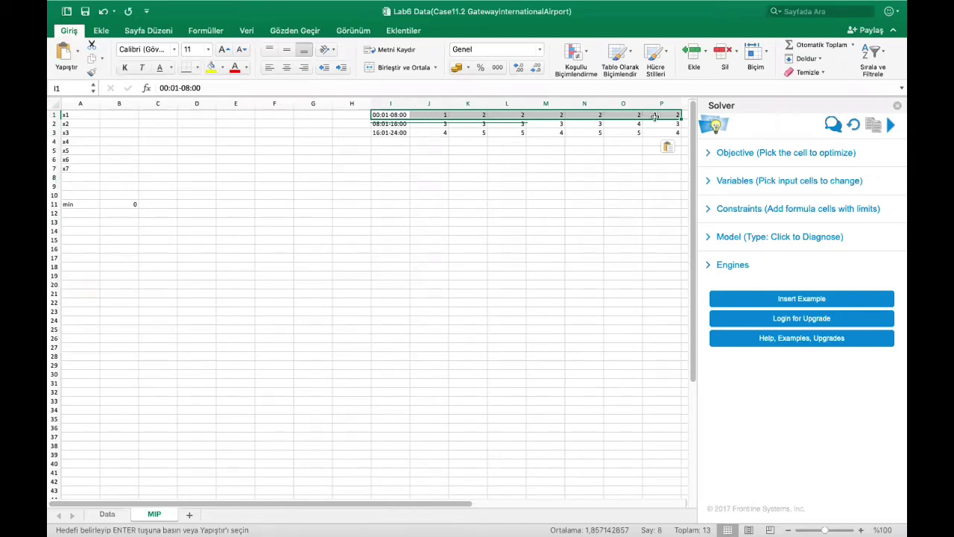
{"action": "left_click", "coordinate": [87, 222]}
{"action": "type", "text": "M"}
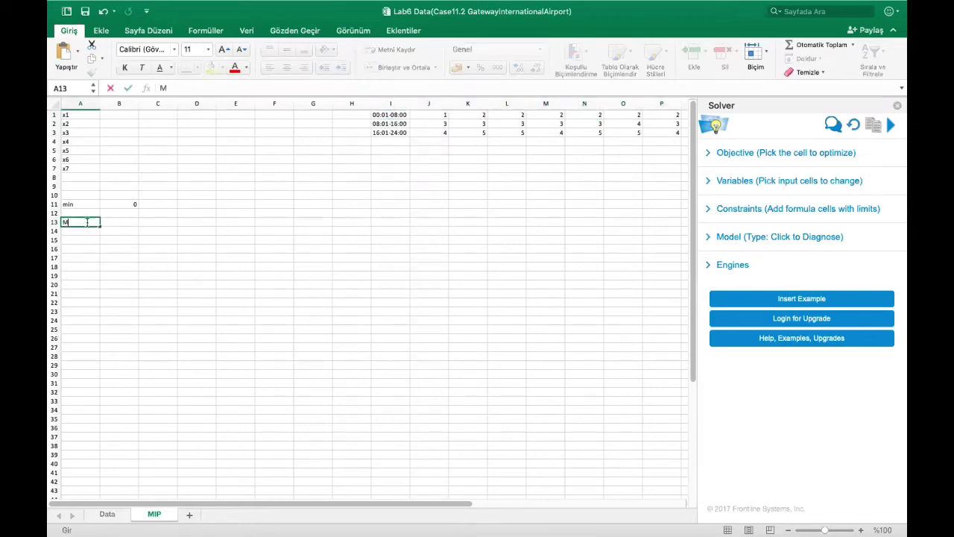
{"action": "key", "text": "Return"}
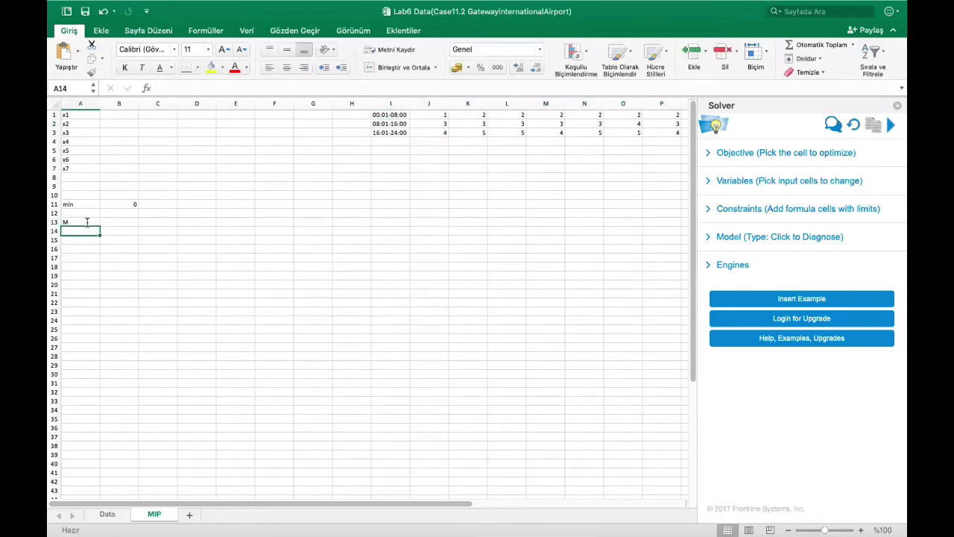
Step: Enter Sun, Mon, Tue, Wed, Thur, Fri and Sat down A13:A19
{"action": "left_click", "coordinate": [87, 222]}
{"action": "type", "text": "S"}
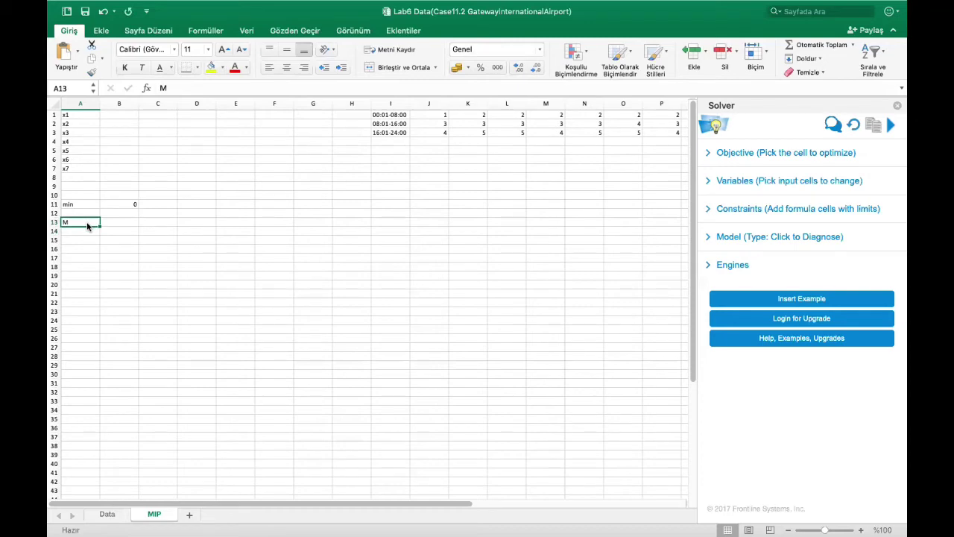
{"action": "type", "text": "un"}
{"action": "key", "text": "Return"}
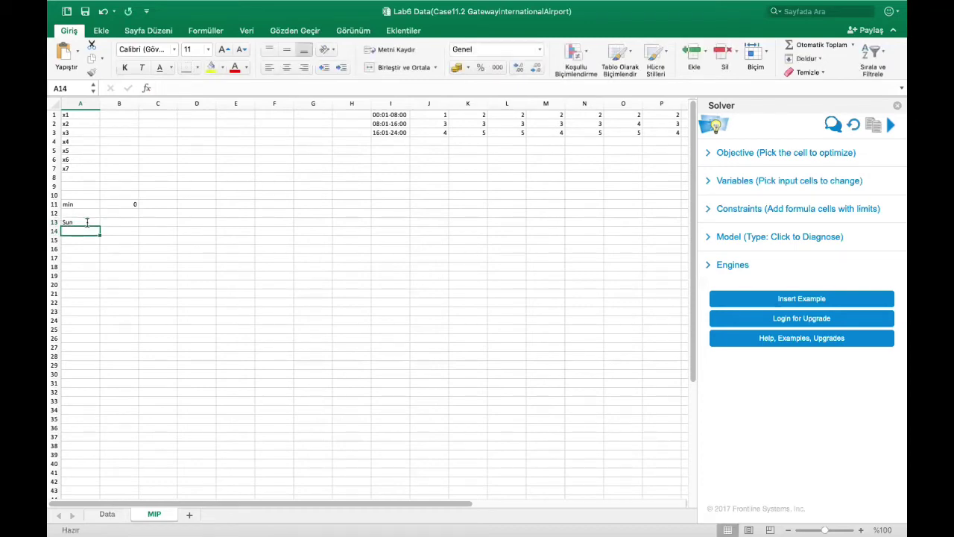
{"action": "type", "text": "Mon"}
{"action": "key", "text": "Return"}
{"action": "type", "text": "Tue"}
{"action": "key", "text": "Return"}
{"action": "type", "text": "Wed"}
{"action": "key", "text": "Return"}
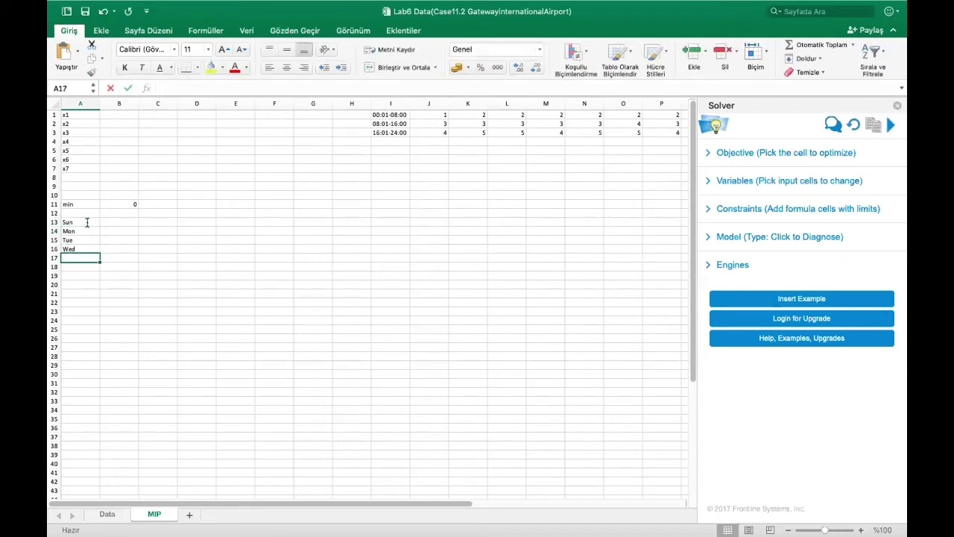
{"action": "type", "text": "Thur"}
{"action": "key", "text": "Return"}
{"action": "type", "text": "Fri"}
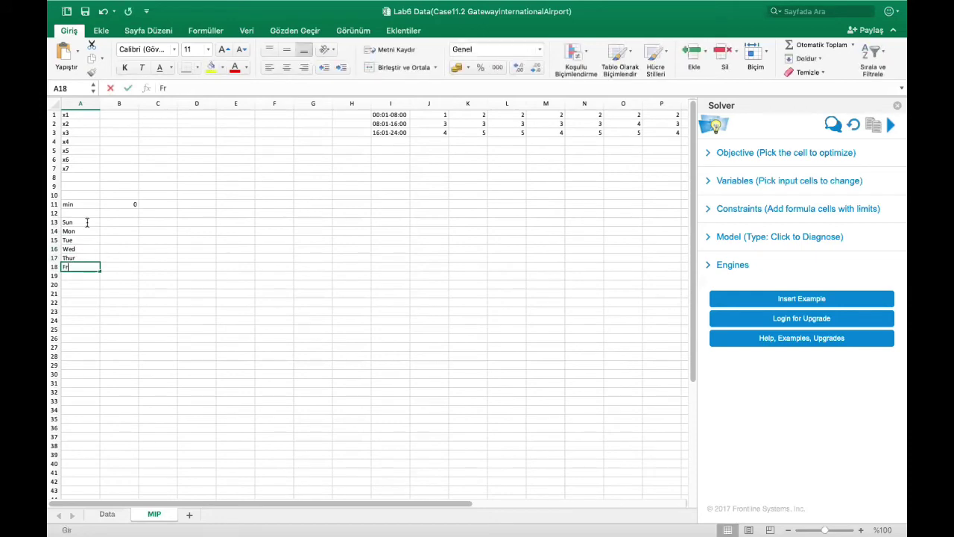
{"action": "key", "text": "Return"}
{"action": "type", "text": "Sat"}
Step: Put a >= sign in C13 and fill it down to C19
{"action": "left_click", "coordinate": [150, 221]}
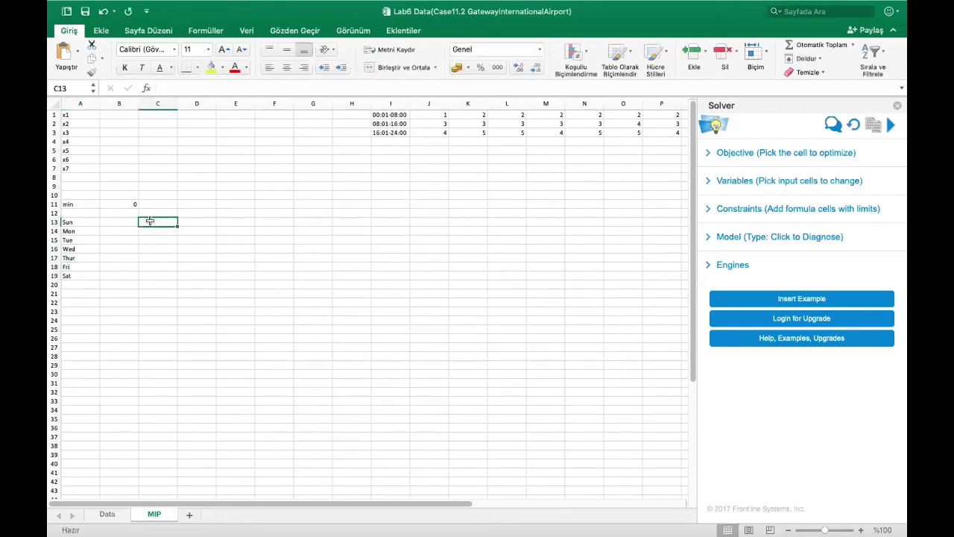
{"action": "type", "text": ">="}
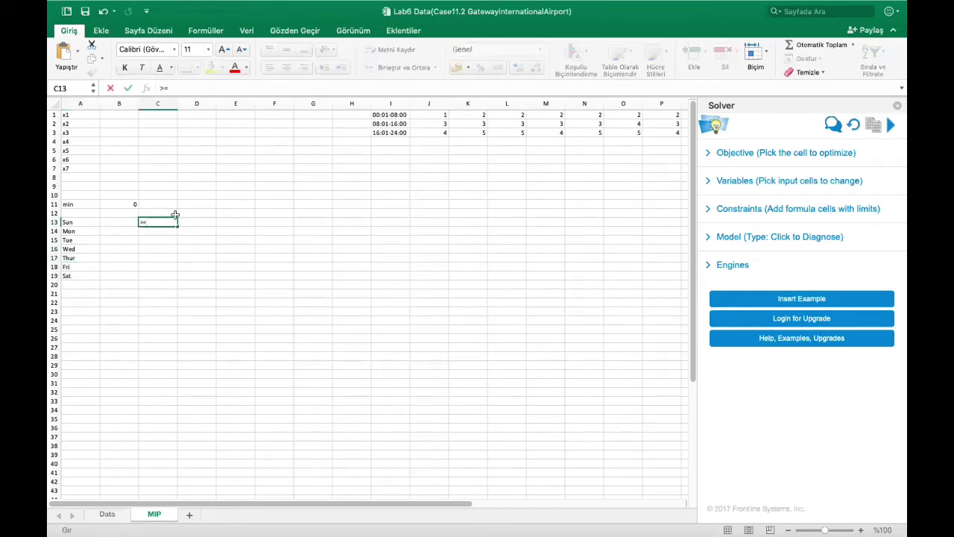
{"action": "key", "text": "Return"}
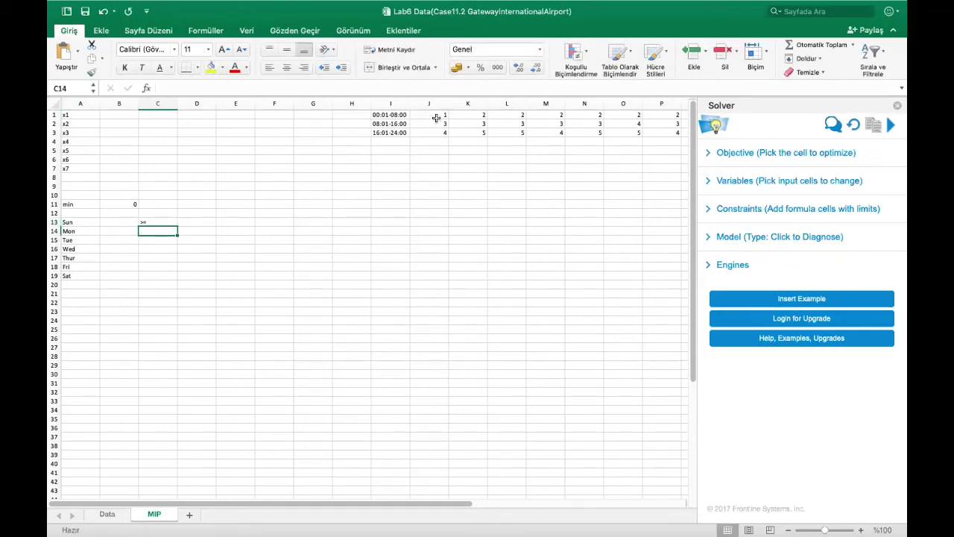
{"action": "left_click_drag", "start_coordinate": [434, 113], "coordinate": [532, 116]}
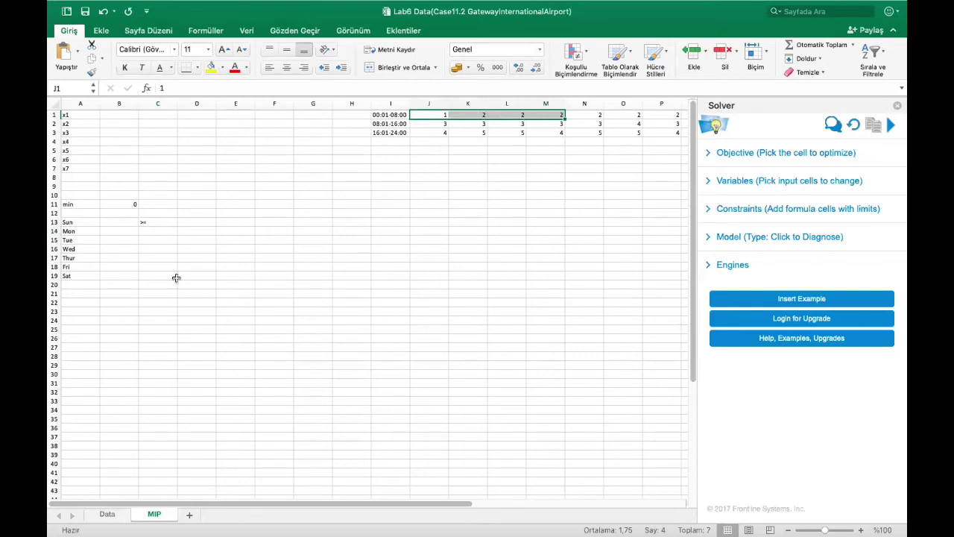
{"action": "left_click", "coordinate": [151, 222]}
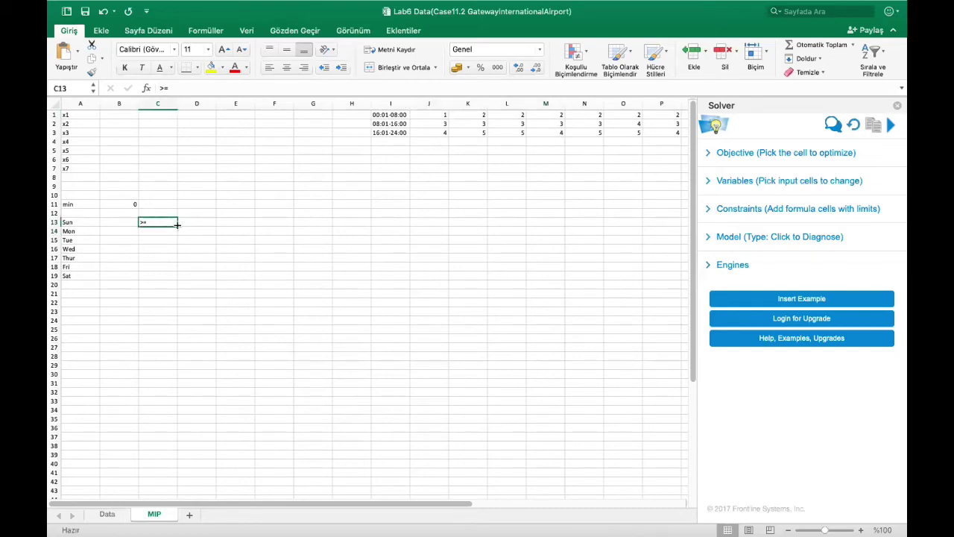
{"action": "left_click_drag", "start_coordinate": [177, 225], "coordinate": [179, 279]}
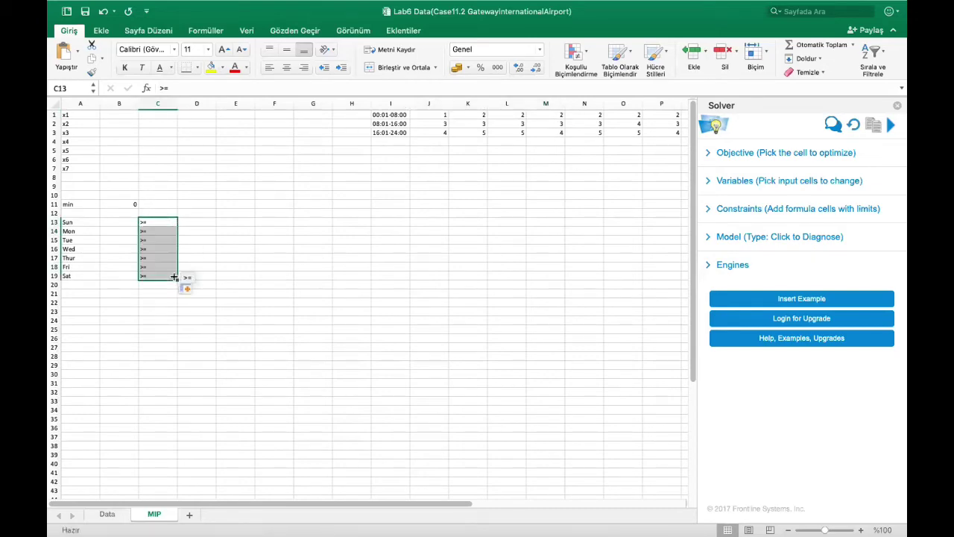
Step: Build Sunday's coverage formula in B13 as =B2+B3+B4+B5+B6+
{"action": "left_click", "coordinate": [126, 222]}
{"action": "type", "text": "="}
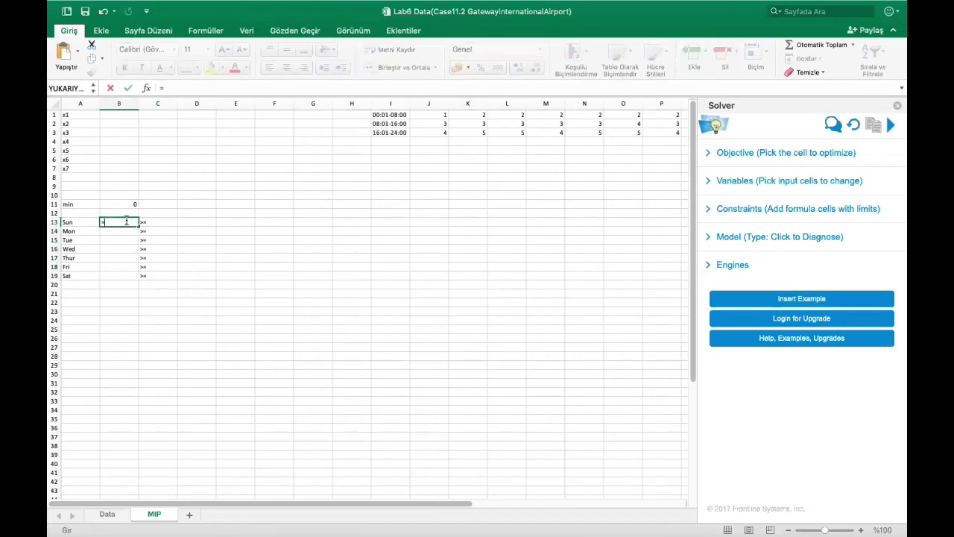
{"action": "left_click", "coordinate": [107, 123]}
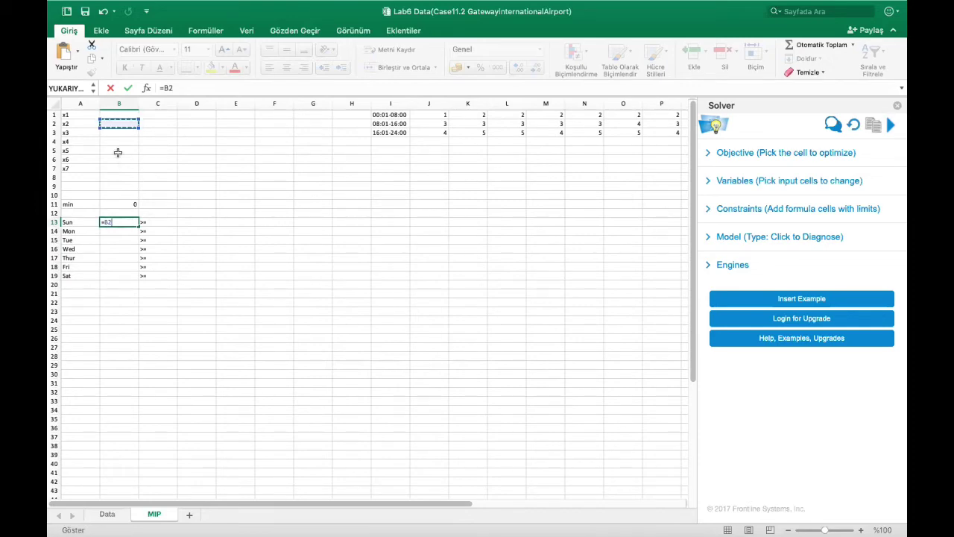
{"action": "type", "text": "+"}
{"action": "left_click", "coordinate": [116, 134]}
{"action": "type", "text": "+"}
{"action": "left_click", "coordinate": [115, 141]}
{"action": "type", "text": "+"}
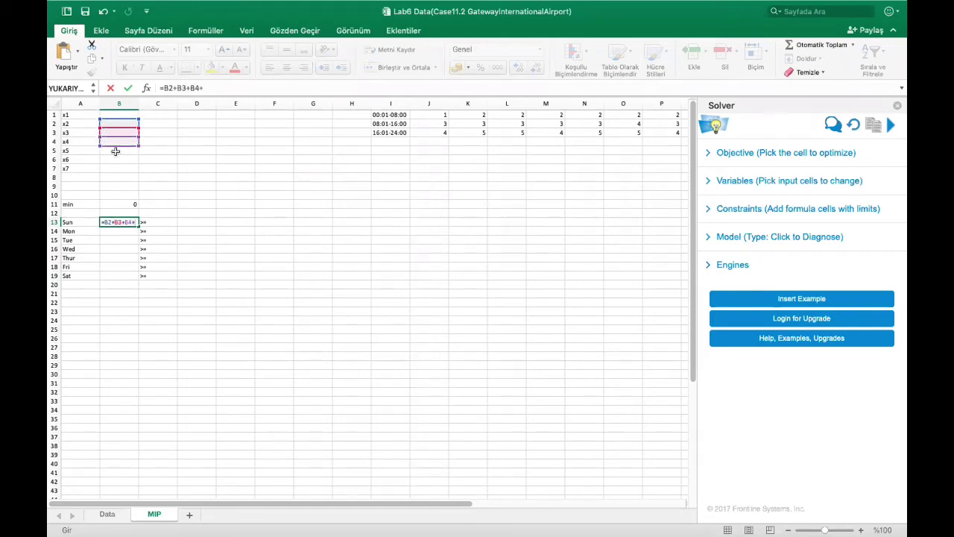
{"action": "left_click", "coordinate": [116, 150]}
{"action": "type", "text": "+"}
{"action": "left_click", "coordinate": [118, 159]}
{"action": "type", "text": "+"}
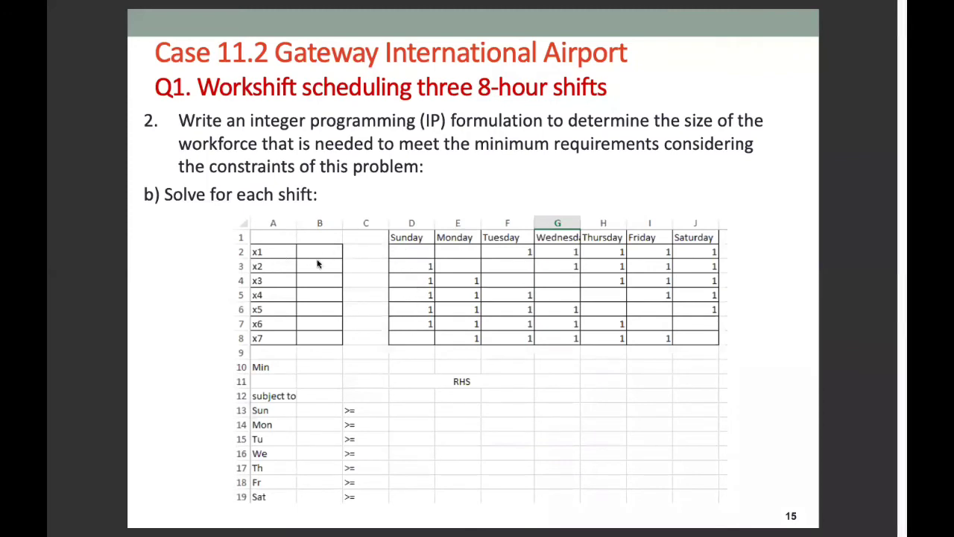
Step: Advance slide 15's animation and move to slide 16 on preparing the constraints' right-hand sides
{"action": "left_click", "coordinate": [429, 264]}
{"action": "scroll", "coordinate": [466, 280], "scroll_direction": "down", "scroll_amount": 2}
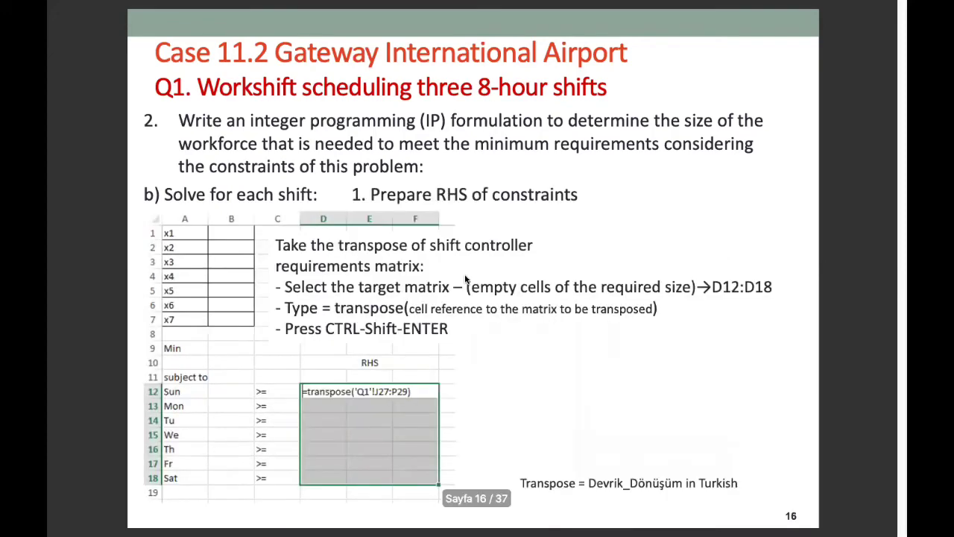
{"action": "scroll", "coordinate": [466, 279], "scroll_direction": "down", "scroll_amount": 2}
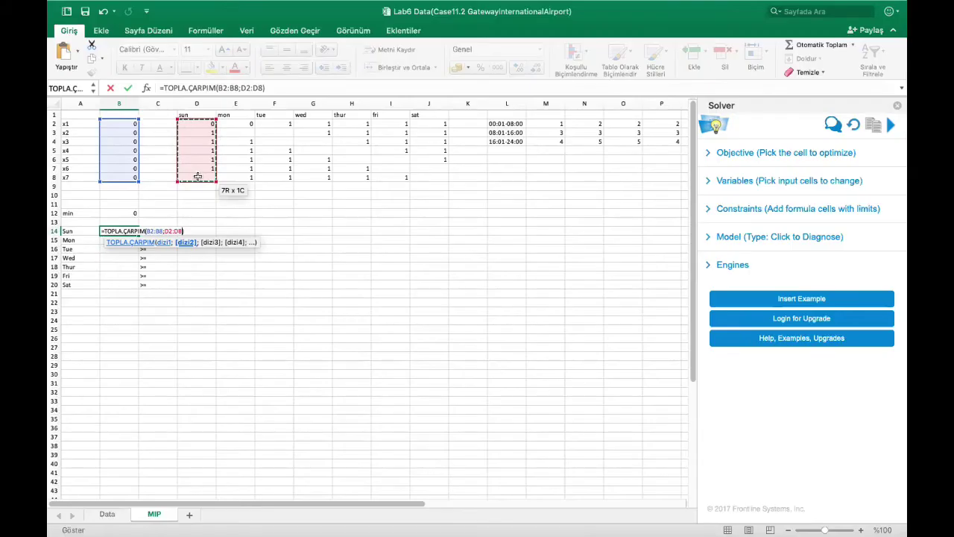
Step: Point the Mon, Tue and Wed SUMPRODUCTs at B2:B8 and E2:E8, F2:F8, G2:G8
{"action": "key", "text": "Return"}
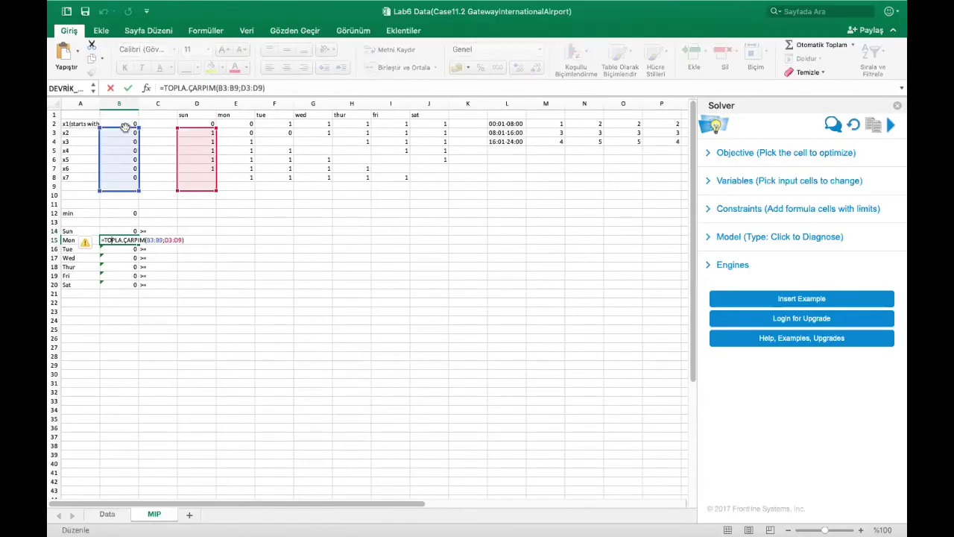
{"action": "left_click_drag", "start_coordinate": [125, 127], "coordinate": [126, 119]}
{"action": "left_click_drag", "start_coordinate": [196, 127], "coordinate": [235, 119]}
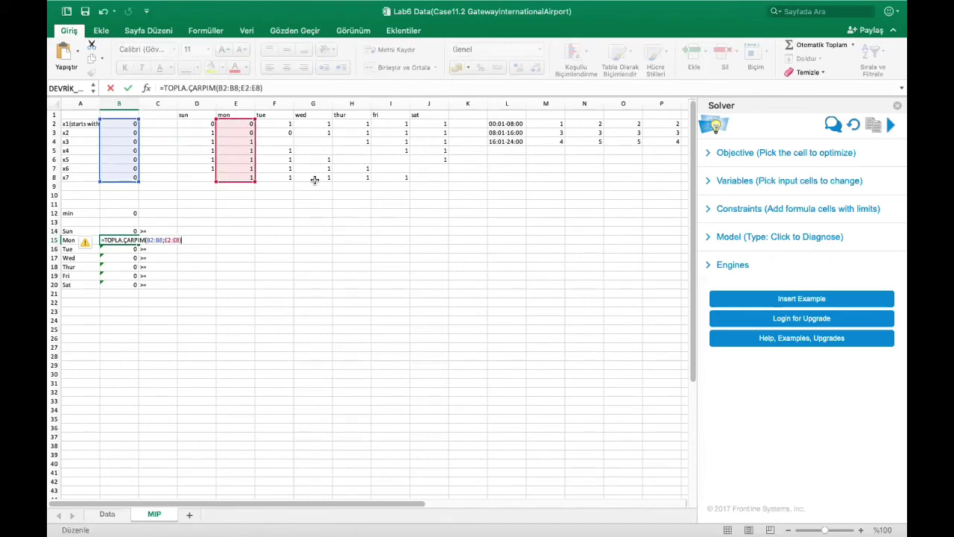
{"action": "key", "text": "Return"}
{"action": "key", "text": "F2"}
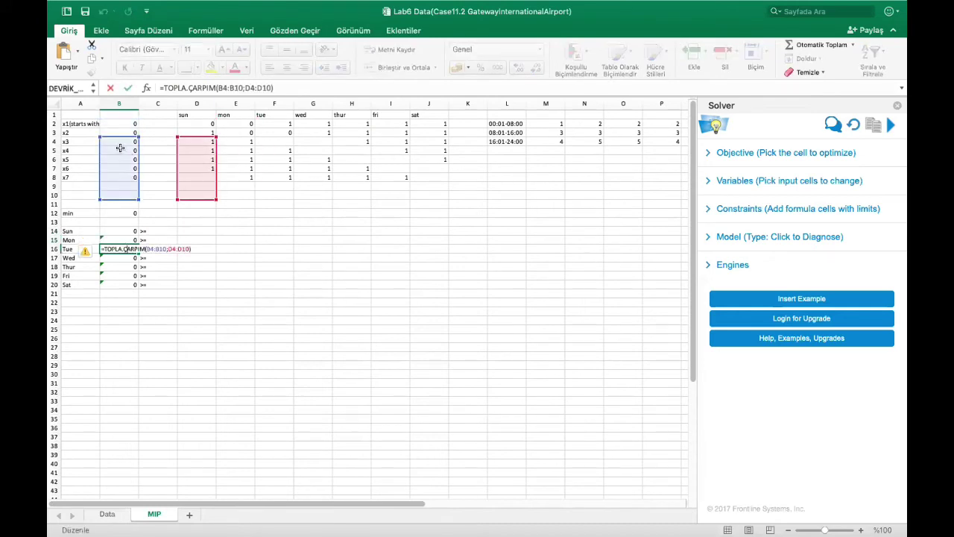
{"action": "left_click_drag", "start_coordinate": [115, 138], "coordinate": [117, 120]}
{"action": "left_click_drag", "start_coordinate": [197, 146], "coordinate": [276, 129]}
{"action": "key", "text": "Return"}
{"action": "key", "text": "F2"}
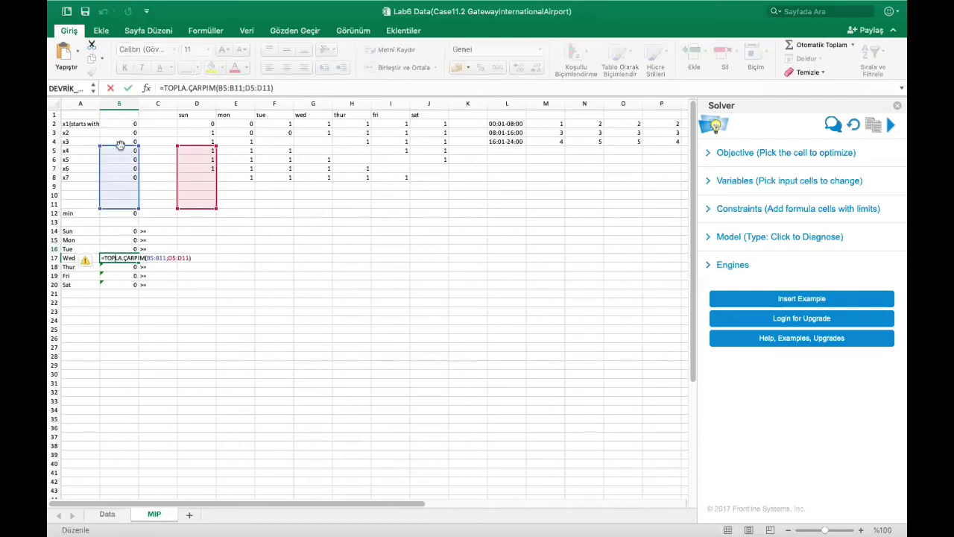
{"action": "left_click_drag", "start_coordinate": [120, 154], "coordinate": [121, 127]}
{"action": "left_click_drag", "start_coordinate": [194, 145], "coordinate": [324, 127]}
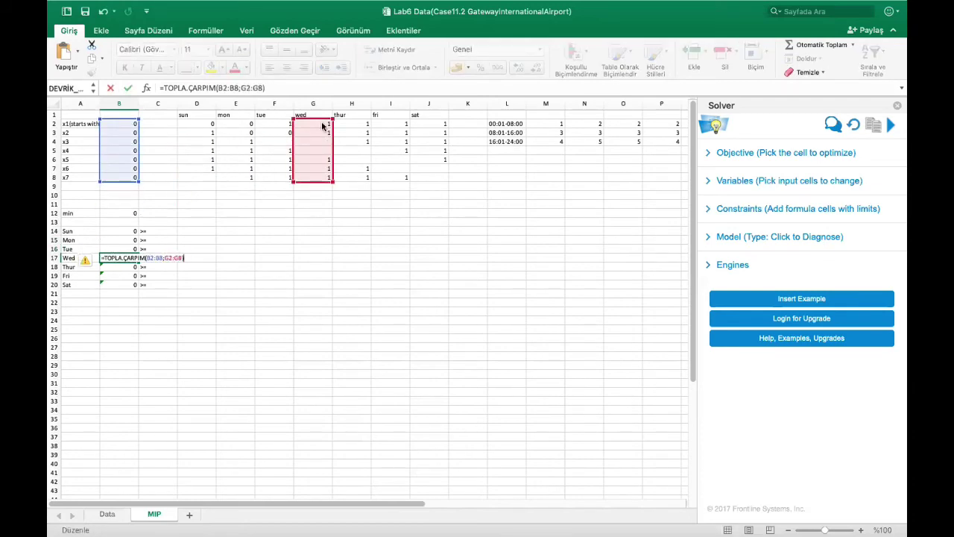
{"action": "key", "text": "Return"}
Step: Point the Thur, Fri and Sat SUMPRODUCTs at B2:B8 and H2:H8, I2:I8, J2:J8
{"action": "key", "text": "F2"}
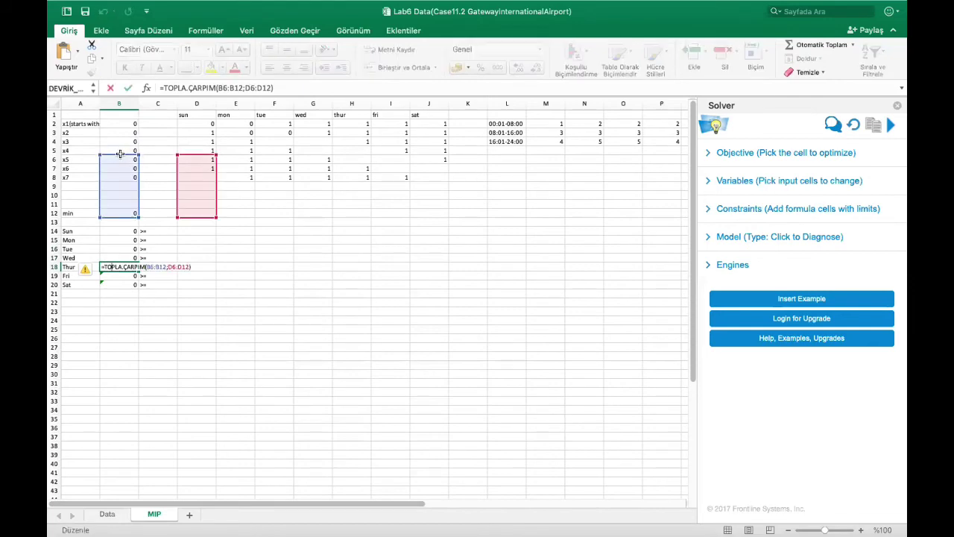
{"action": "key", "text": "Escape"}
{"action": "key", "text": "F2"}
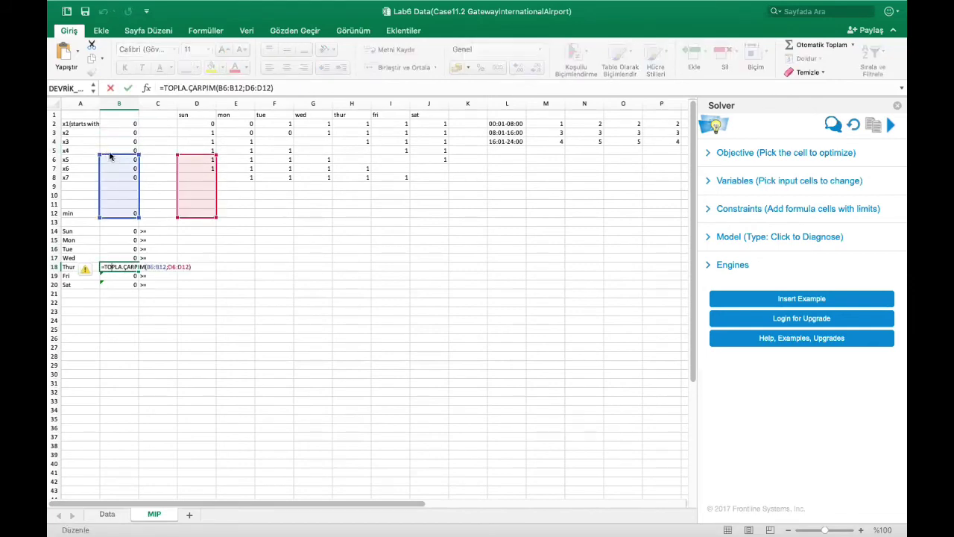
{"action": "left_click_drag", "start_coordinate": [109, 156], "coordinate": [109, 120]}
{"action": "left_click_drag", "start_coordinate": [192, 154], "coordinate": [344, 125]}
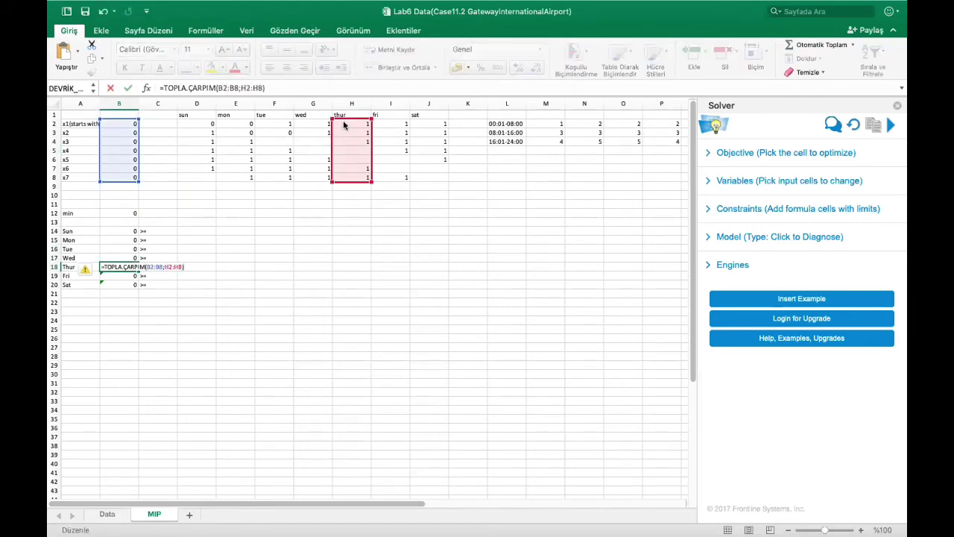
{"action": "key", "text": "Return"}
{"action": "key", "text": "F2"}
{"action": "left_click_drag", "start_coordinate": [122, 168], "coordinate": [122, 128]}
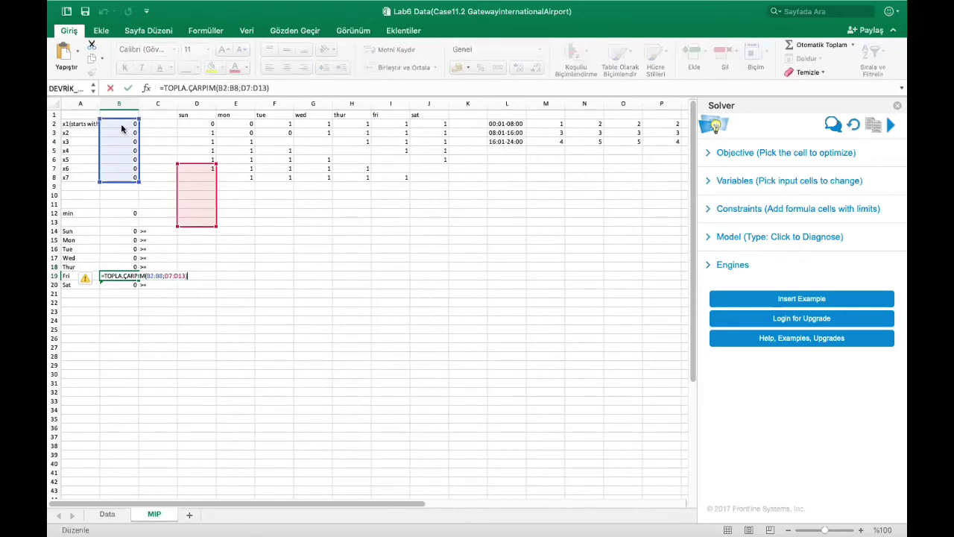
{"action": "left_click_drag", "start_coordinate": [199, 163], "coordinate": [390, 124]}
{"action": "key", "text": "Return"}
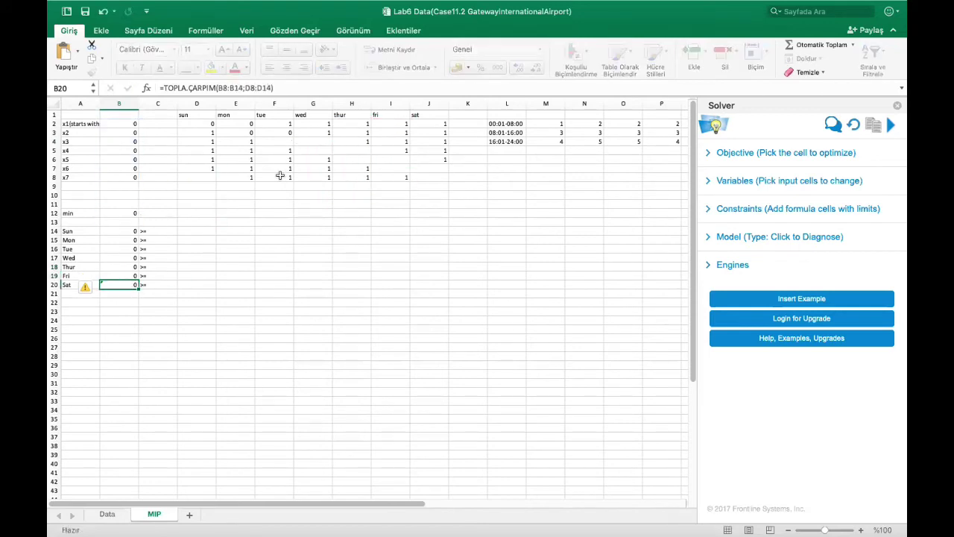
{"action": "key", "text": "F2"}
{"action": "left_click_drag", "start_coordinate": [119, 174], "coordinate": [119, 120]}
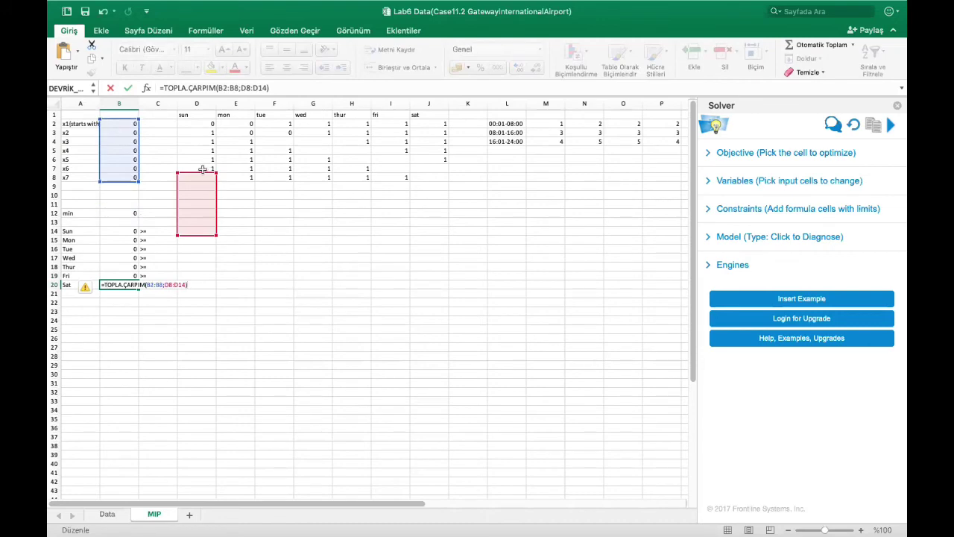
{"action": "left_click_drag", "start_coordinate": [202, 170], "coordinate": [422, 126]}
{"action": "key", "text": "Return"}
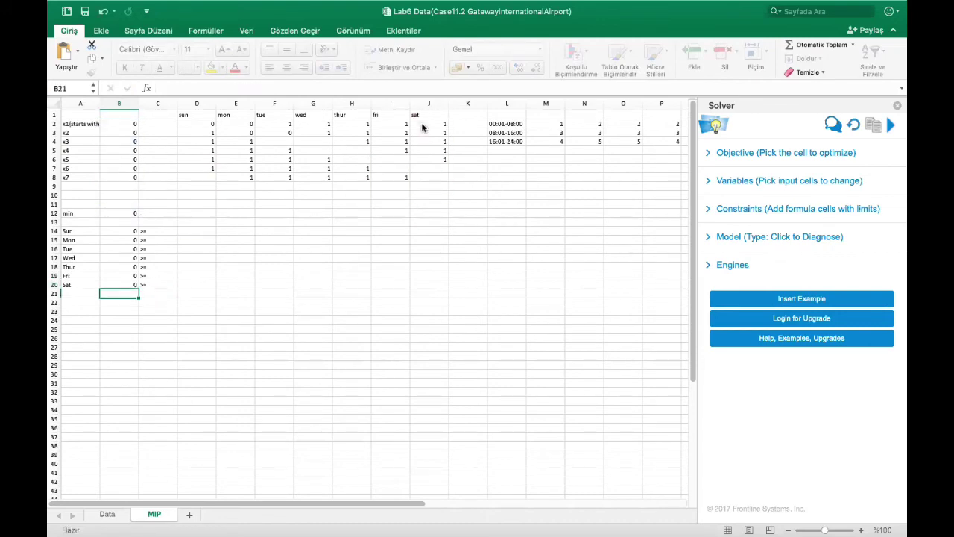
{"action": "left_click", "coordinate": [191, 233]}
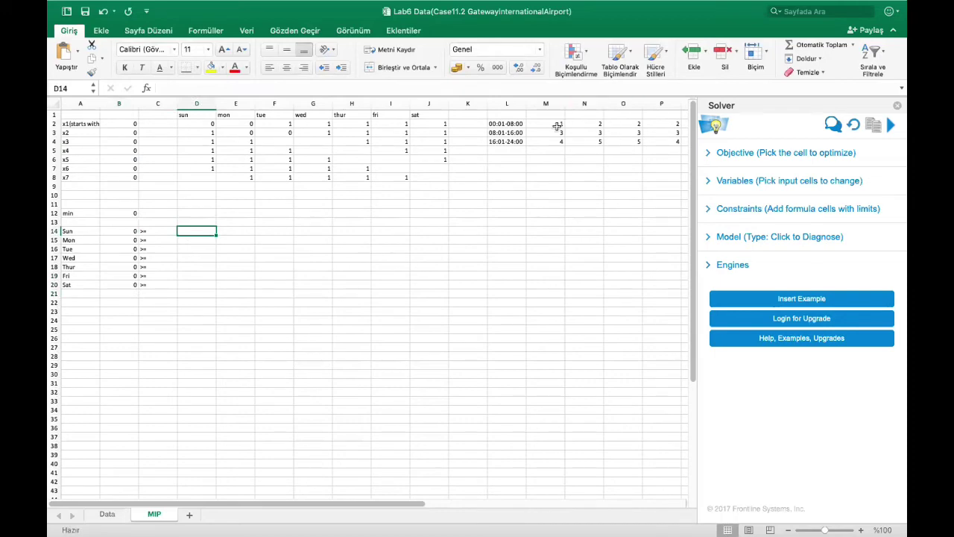
Step: Copy the day names sun–sat from D1:J1 into M1:S1
{"action": "left_click_drag", "start_coordinate": [549, 124], "coordinate": [659, 123]}
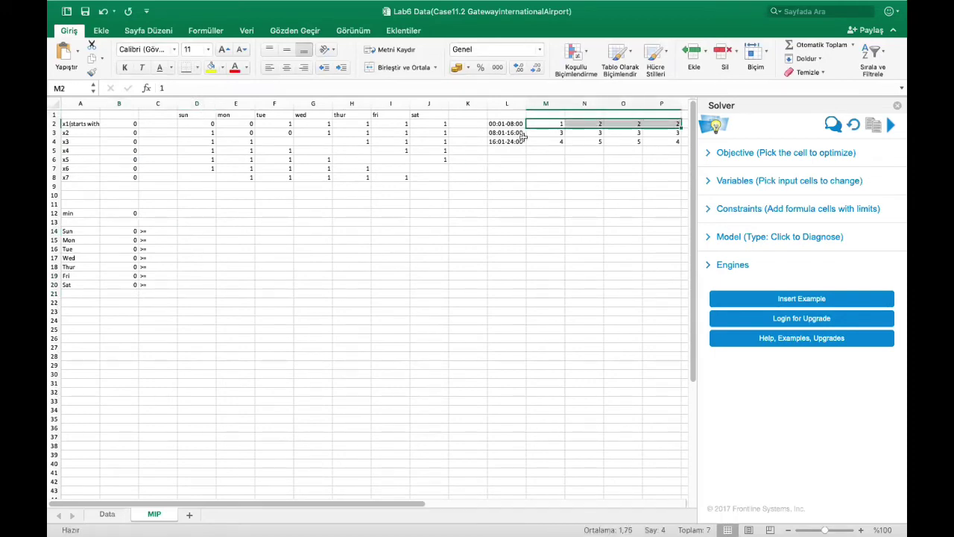
{"action": "left_click_drag", "start_coordinate": [184, 114], "coordinate": [420, 114]}
{"action": "key", "text": "super+c"}
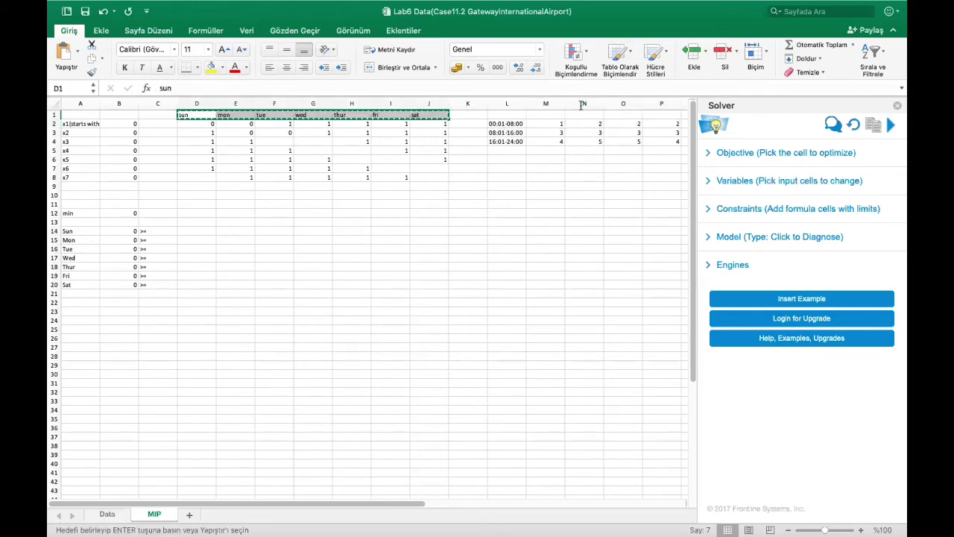
{"action": "left_click", "coordinate": [551, 114]}
{"action": "key", "text": "super+v"}
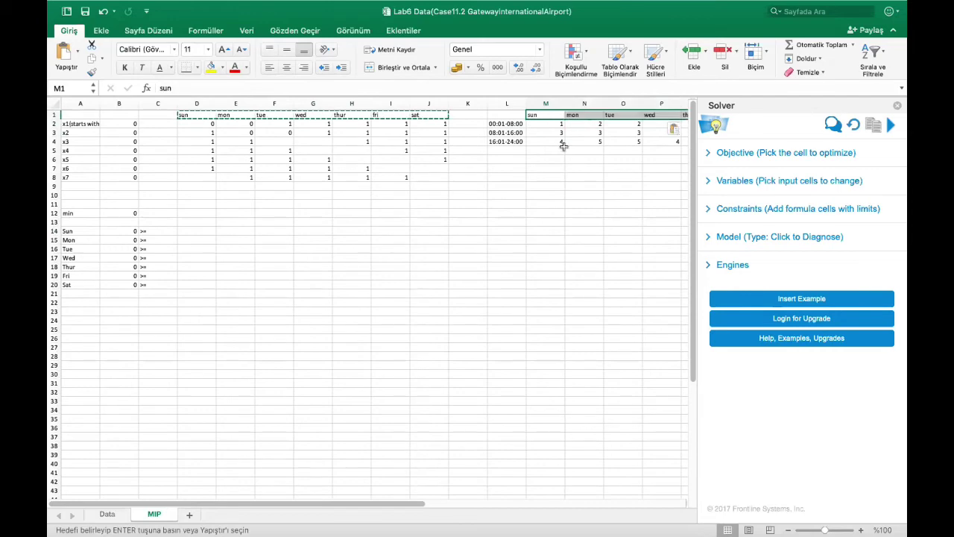
{"action": "left_click", "coordinate": [555, 196]}
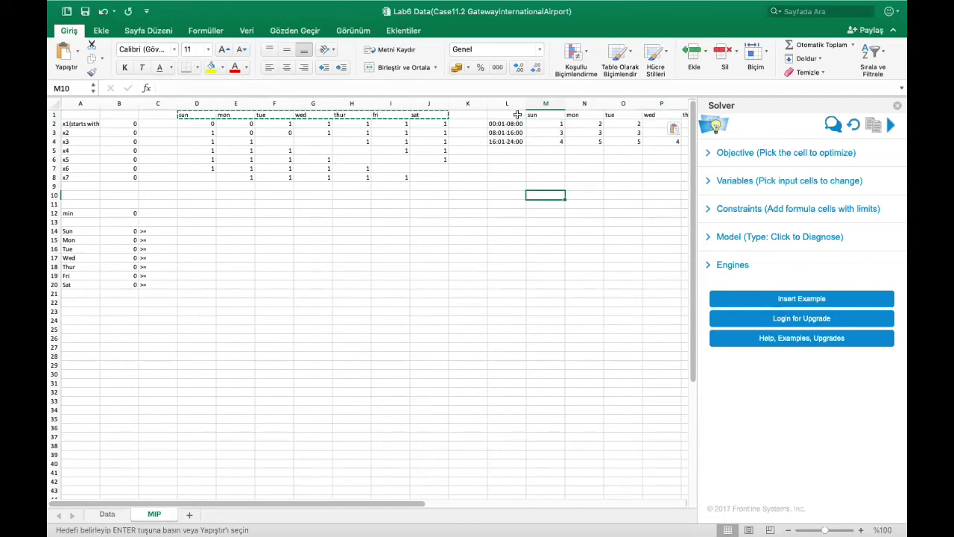
Step: Narrow the columns from D through S
{"action": "left_click_drag", "start_coordinate": [197, 103], "coordinate": [578, 107]}
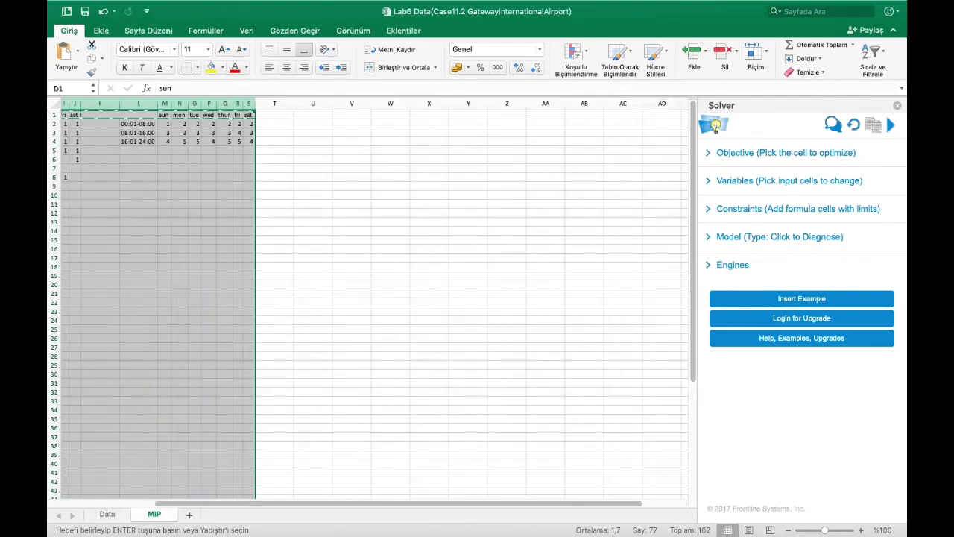
{"action": "left_click_drag", "start_coordinate": [238, 506], "coordinate": [197, 509]}
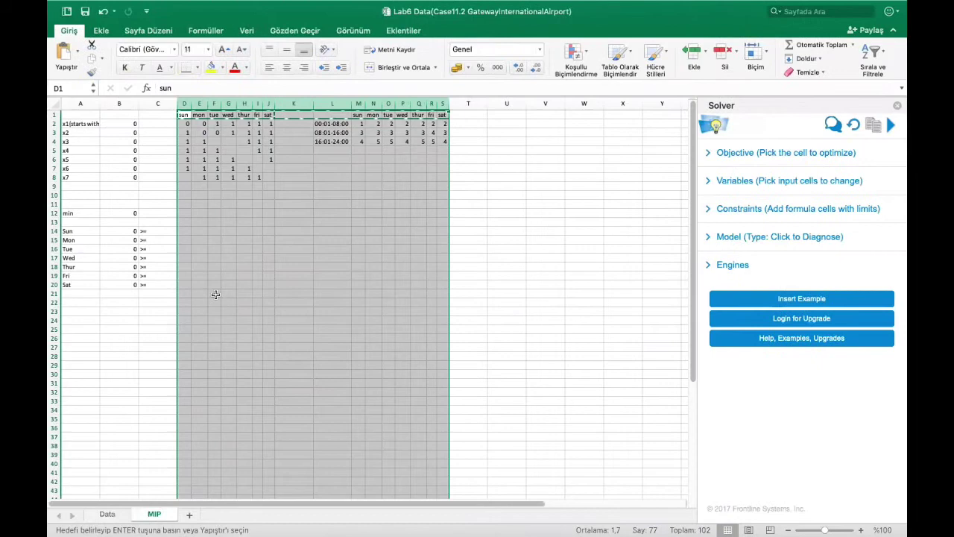
{"action": "left_click_drag", "start_coordinate": [186, 231], "coordinate": [201, 285]}
Step: Fill D14:F20 with the array formula =DEVRİK_DÖNÜŞÜM(M2:S4) via Ctrl+Shift+Enter
{"action": "type", "text": "=t"}
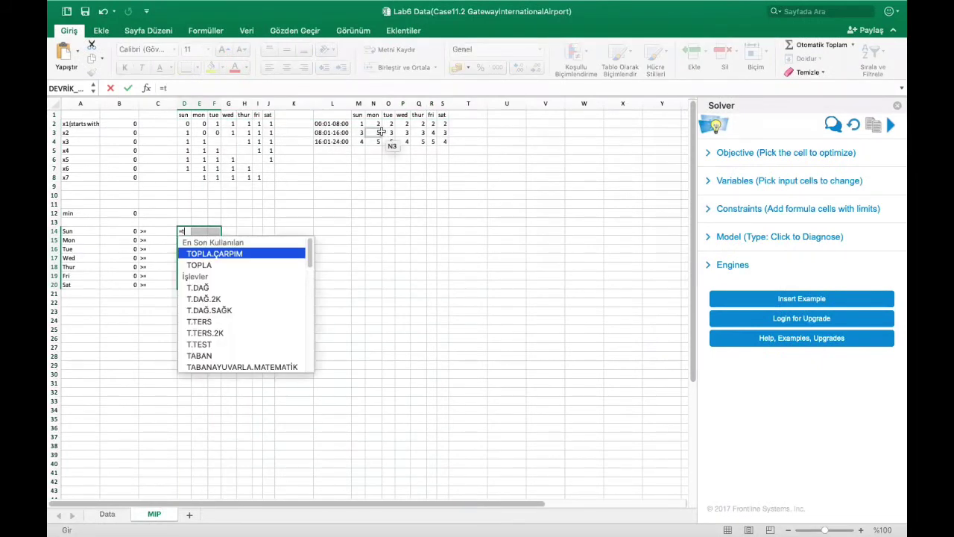
{"action": "key", "text": "BackSpace"}
{"action": "type", "text": "dev"}
{"action": "key", "text": "Tab"}
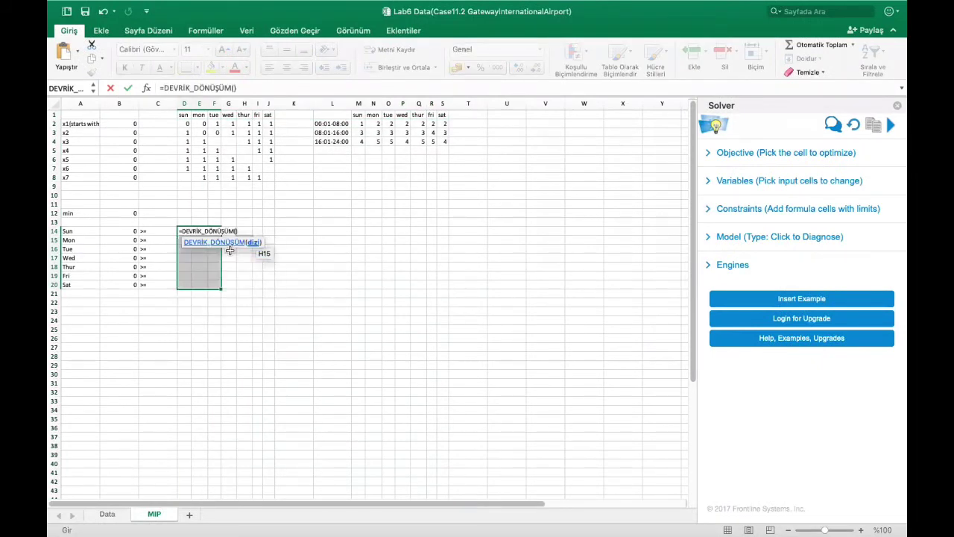
{"action": "left_click", "coordinate": [228, 249]}
{"action": "left_click_drag", "start_coordinate": [361, 123], "coordinate": [448, 148]}
{"action": "key", "text": "ctrl+shift+Return"}
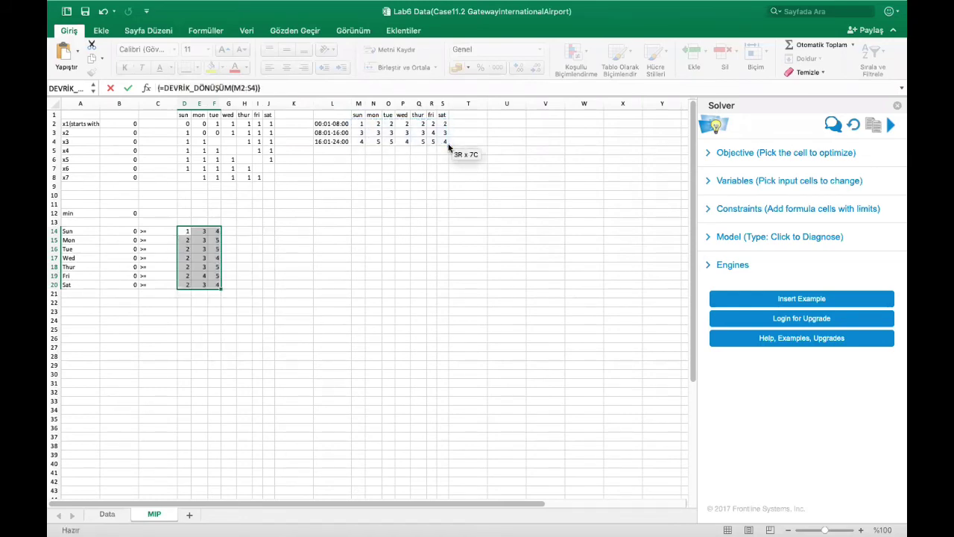
{"action": "left_click", "coordinate": [377, 237]}
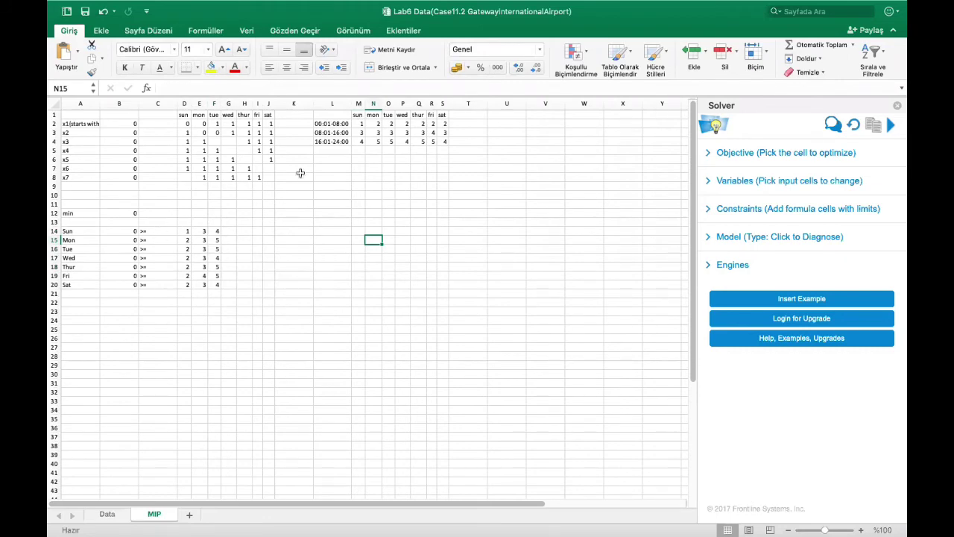
Step: Copy the shift labels 00:01-08:00, 08:01-16:00 and 16:01-24:00 into D13, E13 and F13
{"action": "left_click", "coordinate": [323, 124]}
{"action": "key", "text": "super+c"}
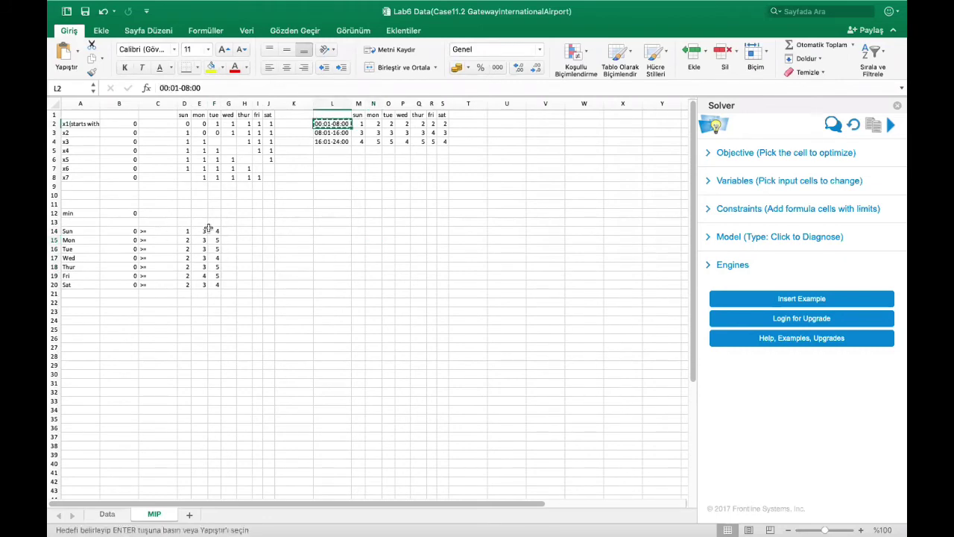
{"action": "left_click", "coordinate": [184, 222]}
{"action": "key", "text": "super+v"}
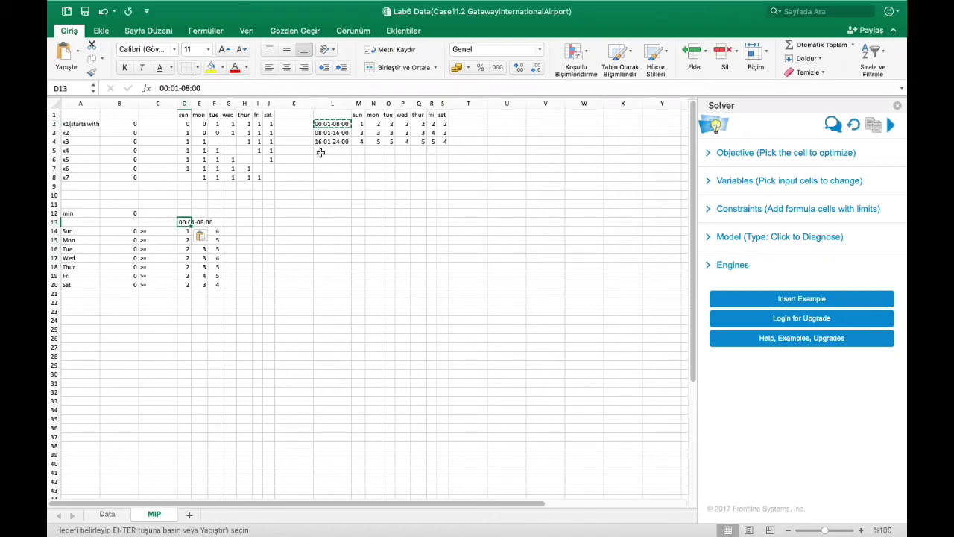
{"action": "left_click", "coordinate": [329, 133]}
{"action": "key", "text": "super+c"}
{"action": "left_click", "coordinate": [199, 222]}
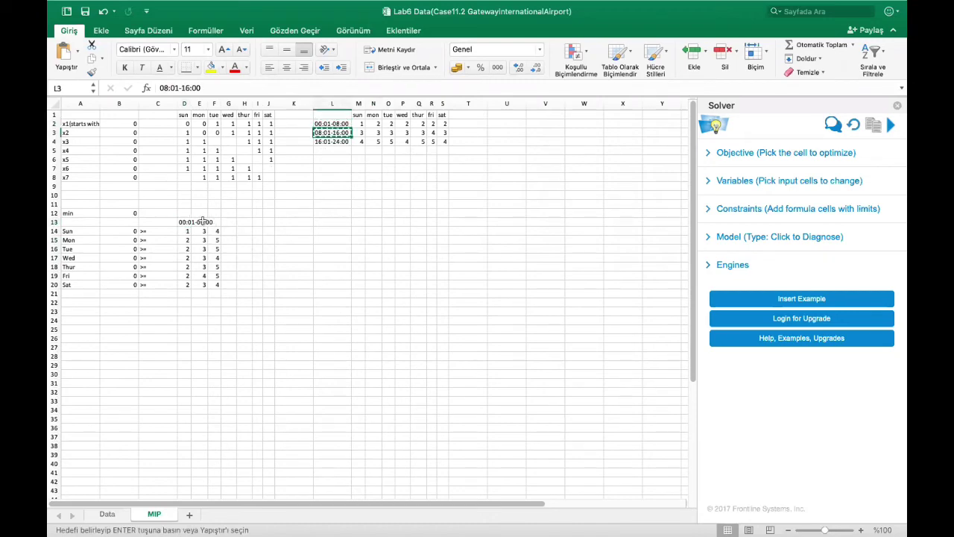
{"action": "key", "text": "super+v"}
{"action": "left_click", "coordinate": [339, 142]}
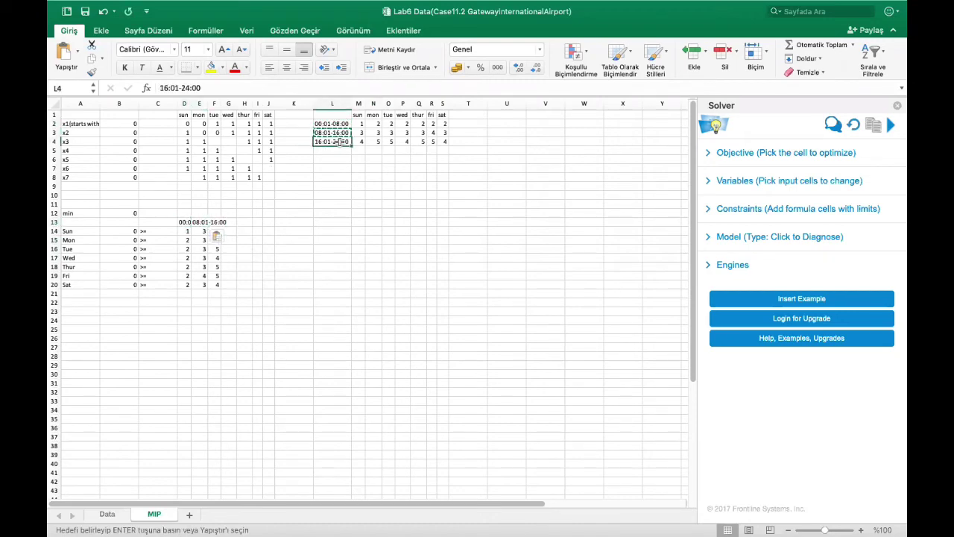
{"action": "key", "text": "super+c"}
{"action": "left_click", "coordinate": [214, 222]}
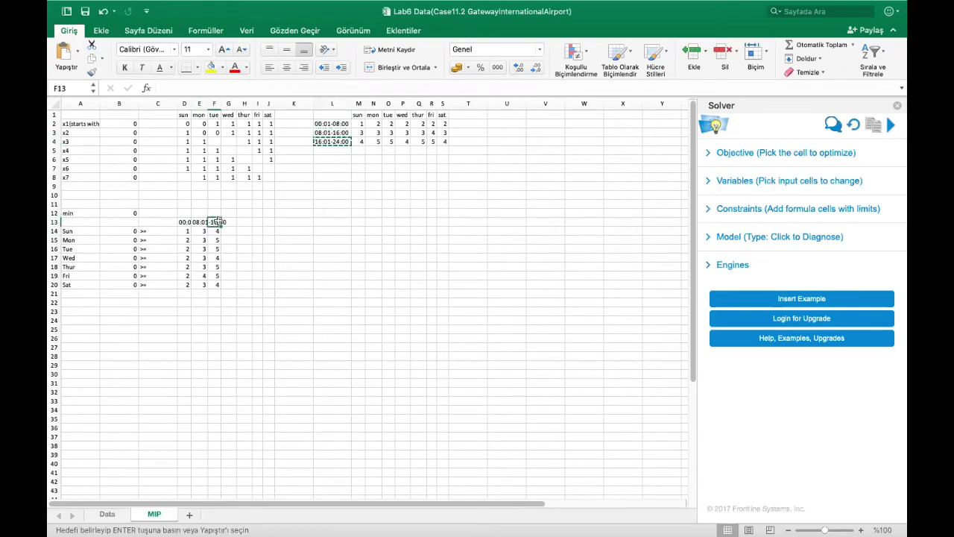
{"action": "key", "text": "super+v"}
Step: Autofit columns D, E and F to their shift labels
{"action": "double_click", "coordinate": [191, 103]}
{"action": "double_click", "coordinate": [216, 103]}
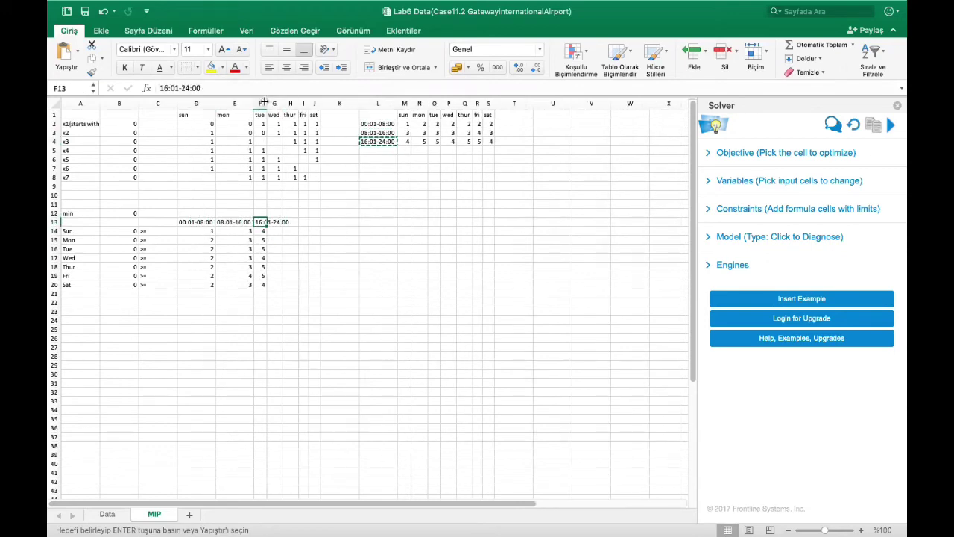
{"action": "double_click", "coordinate": [254, 103]}
{"action": "left_click", "coordinate": [314, 267]}
{"action": "left_click", "coordinate": [725, 154]}
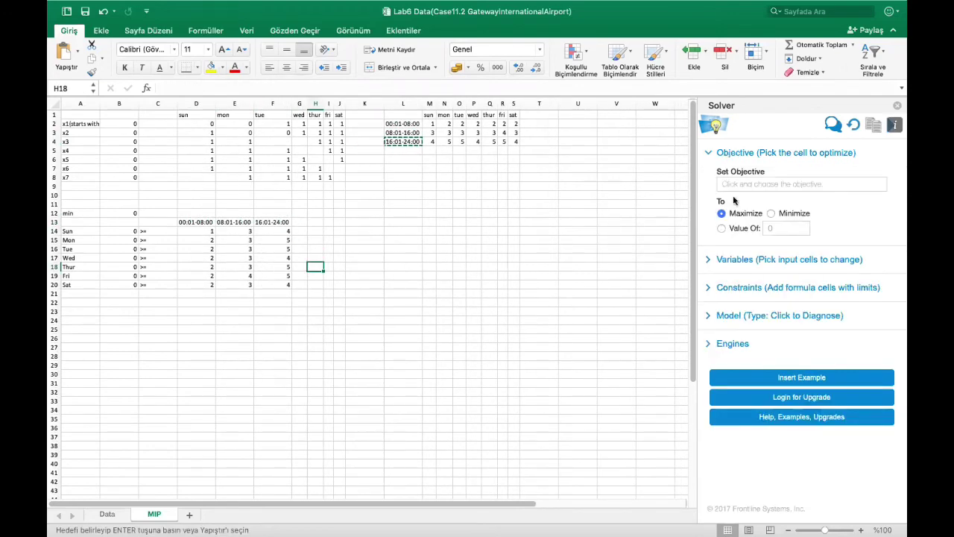
Step: Set the Solver objective to minimize cell B12
{"action": "left_click", "coordinate": [739, 184]}
{"action": "left_click", "coordinate": [125, 213]}
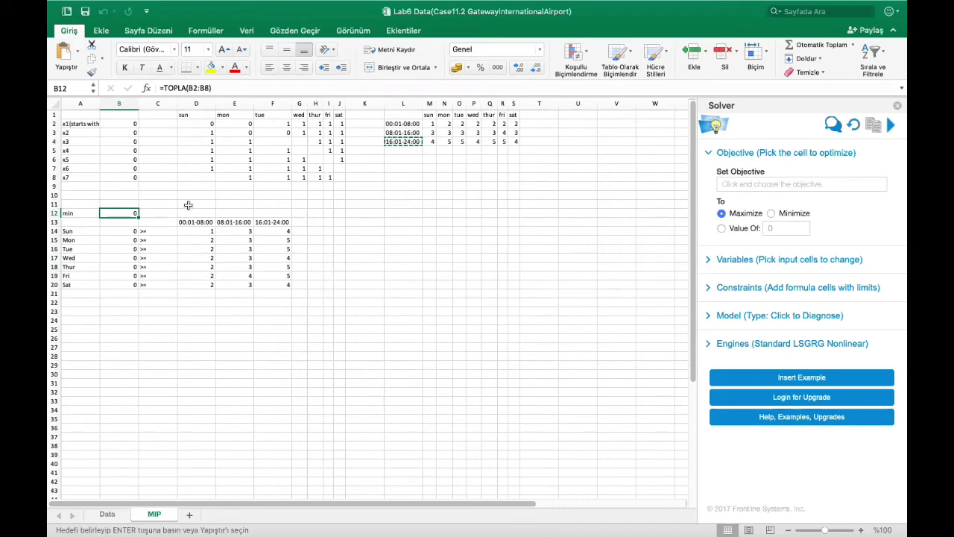
{"action": "left_click", "coordinate": [790, 187]}
{"action": "type", "text": "B12"}
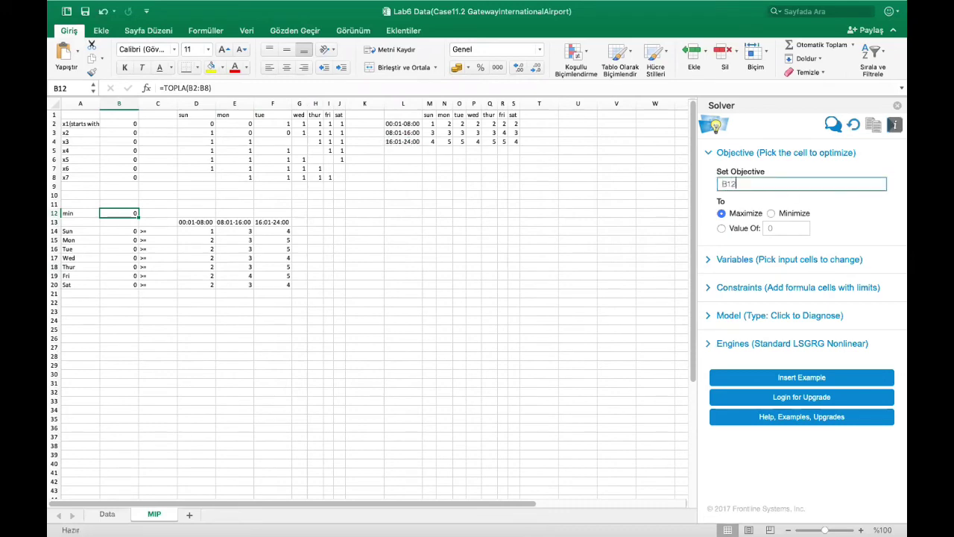
{"action": "left_click", "coordinate": [770, 213]}
Step: Add B2:B8 as the Solver variable cells
{"action": "left_click", "coordinate": [729, 261]}
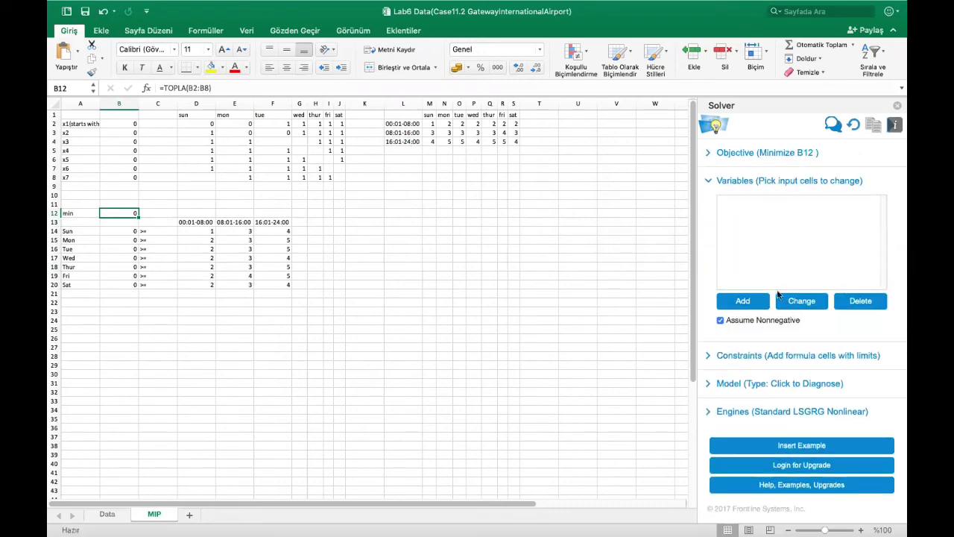
{"action": "left_click", "coordinate": [743, 301]}
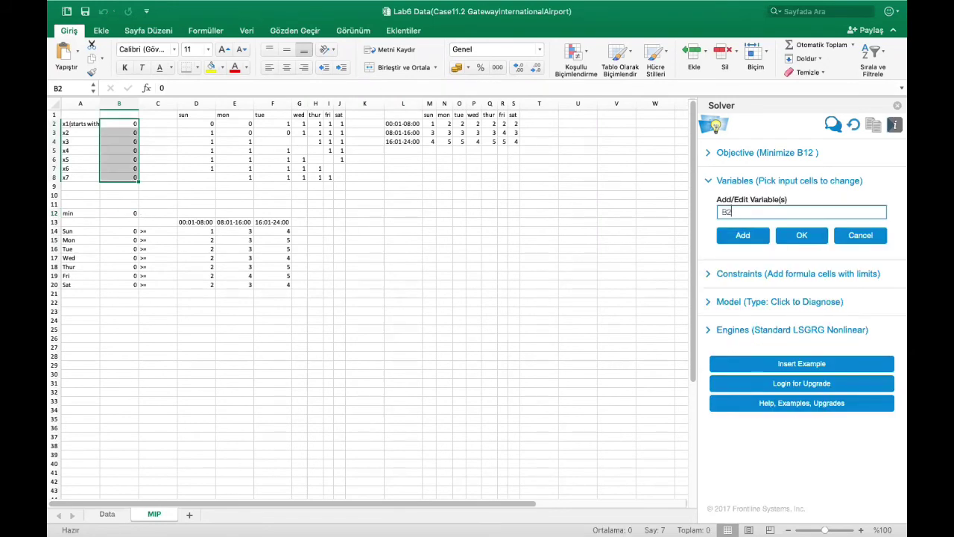
{"action": "left_click", "coordinate": [742, 234]}
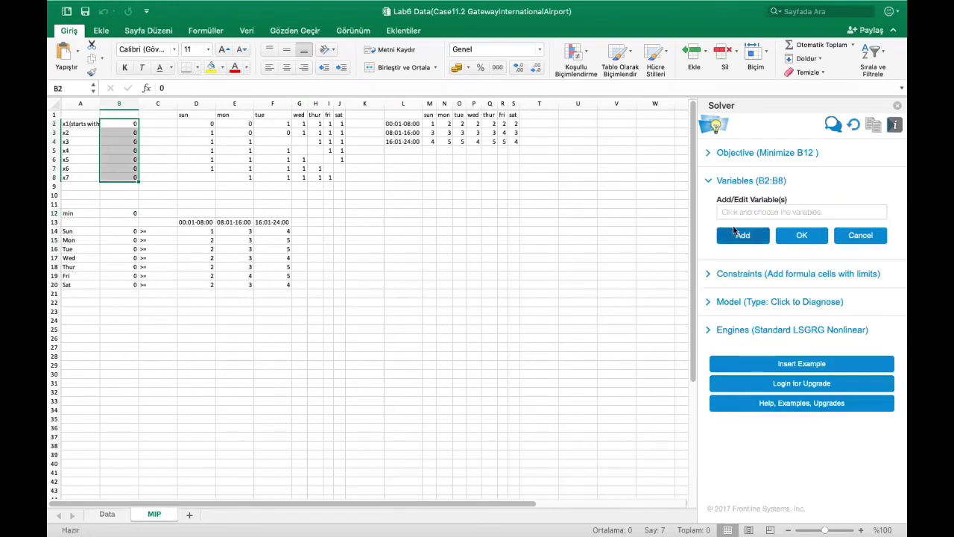
{"action": "left_click", "coordinate": [733, 275]}
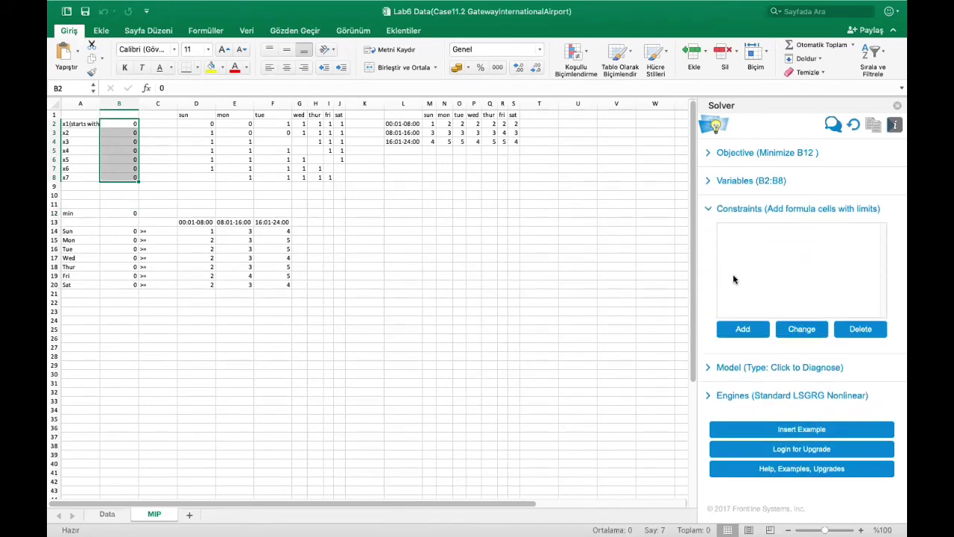
Step: Add the Solver constraint B14:B20 >= D14:D20 so daily staffing meets requirements
{"action": "left_click_drag", "start_coordinate": [129, 231], "coordinate": [129, 279]}
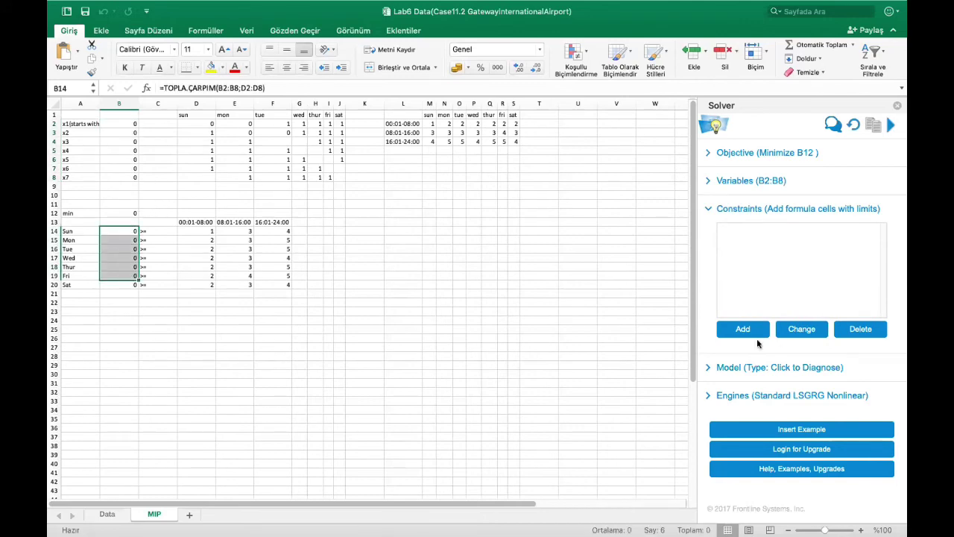
{"action": "left_click", "coordinate": [743, 329]}
{"action": "left_click", "coordinate": [743, 250]}
{"action": "type", "text": "B14:B20"}
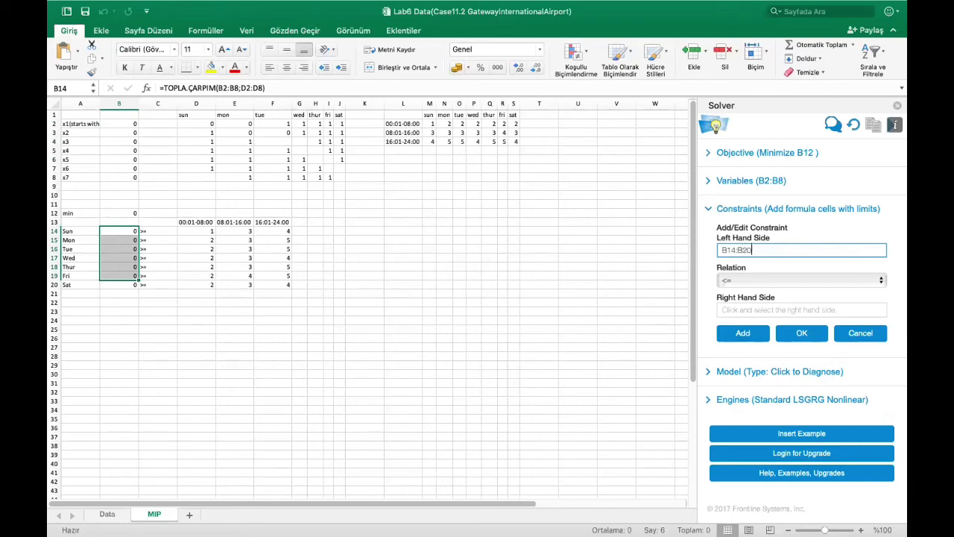
{"action": "left_click", "coordinate": [751, 280]}
{"action": "left_click", "coordinate": [748, 299]}
{"action": "left_click", "coordinate": [744, 312]}
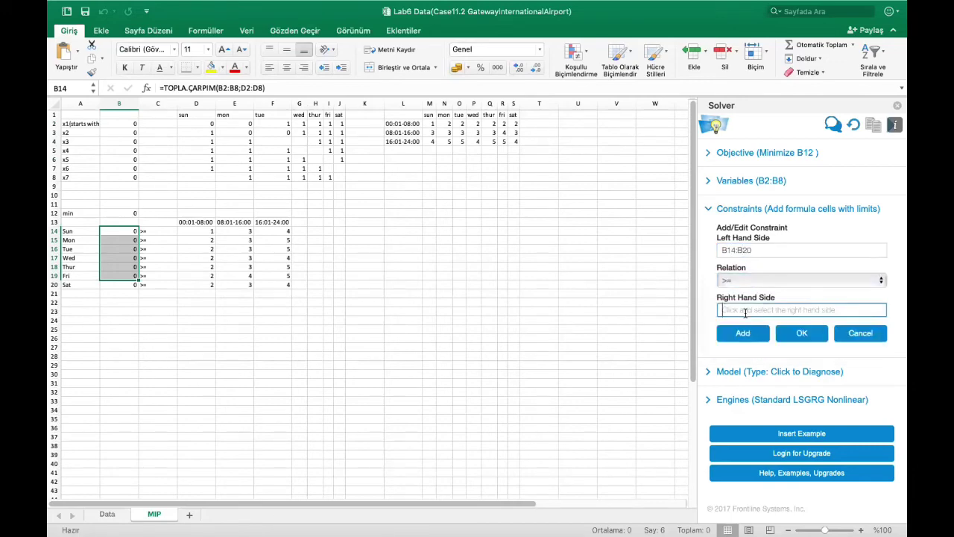
{"action": "type", "text": "D14:d20"}
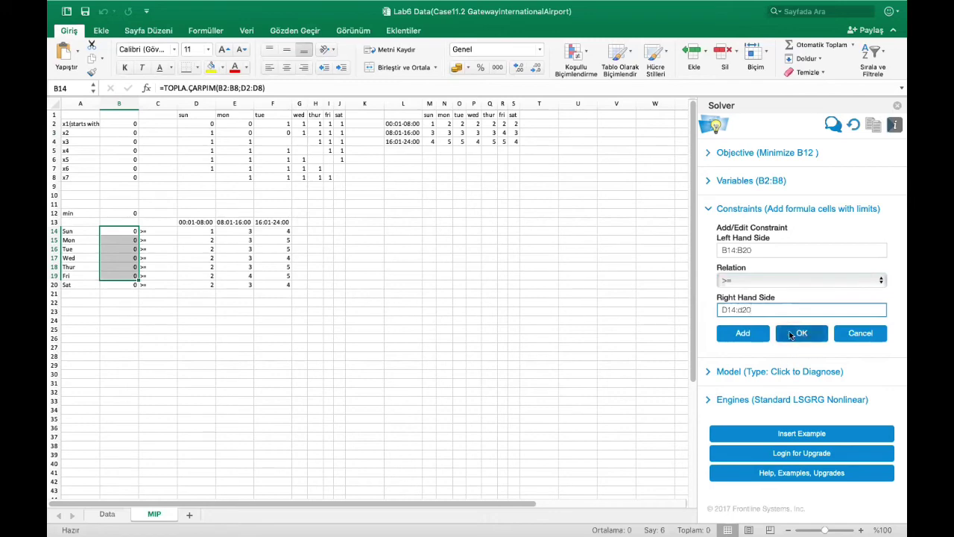
{"action": "left_click", "coordinate": [743, 333]}
Step: Add an integer constraint on the variable cells B2:B8
{"action": "left_click", "coordinate": [748, 249]}
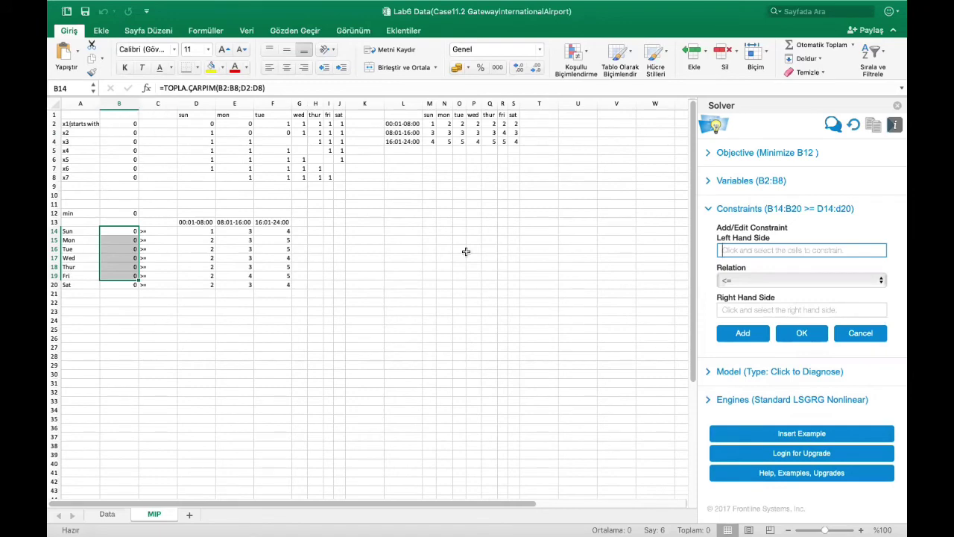
{"action": "type", "text": "B2:B8"}
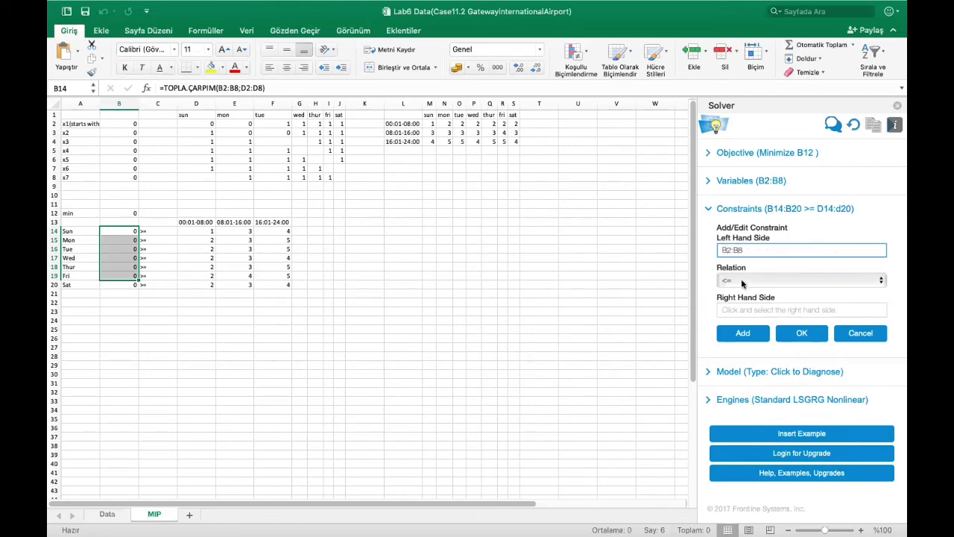
{"action": "left_click", "coordinate": [742, 280]}
{"action": "left_click", "coordinate": [759, 333]}
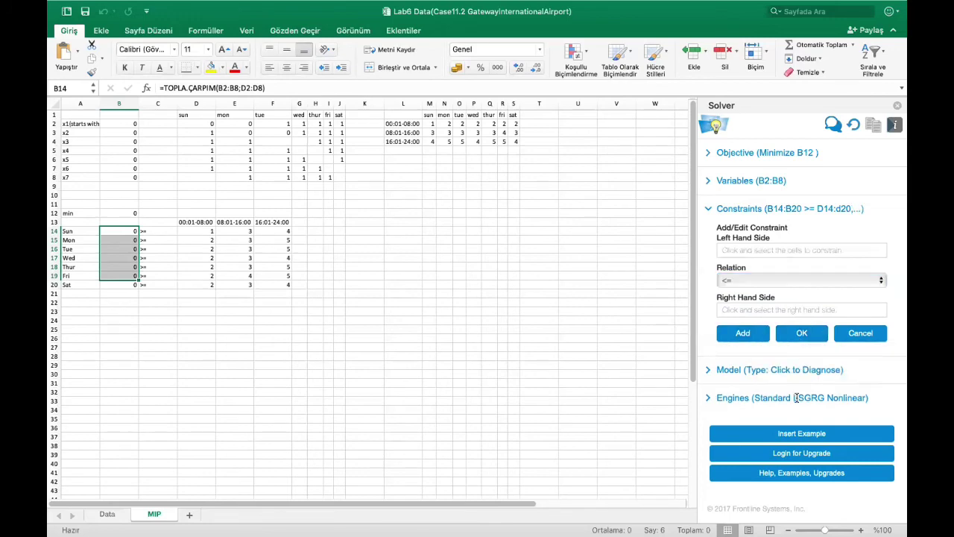
Step: Solve the staffing model with the Standard LP/Simplex engine, reaching a minimized total of 3
{"action": "left_click", "coordinate": [772, 299]}
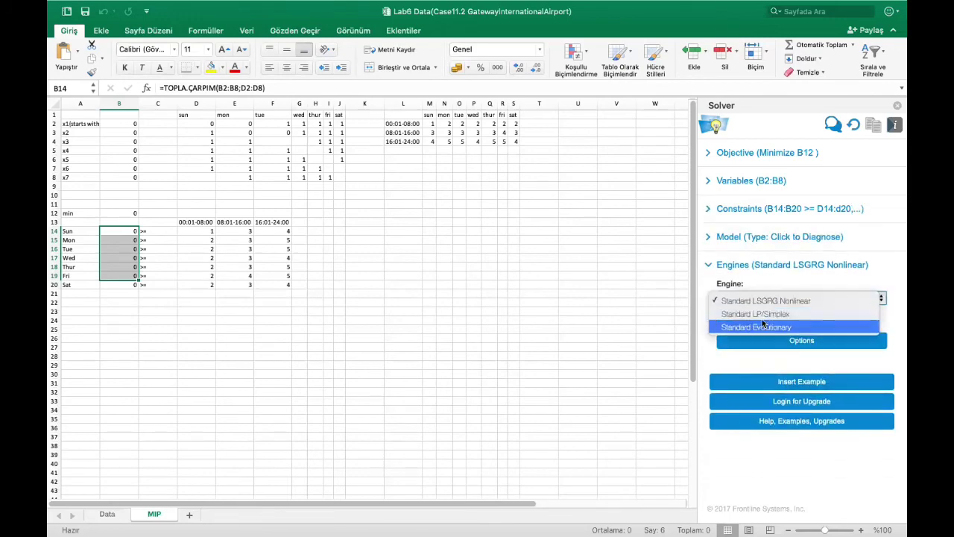
{"action": "left_click", "coordinate": [762, 319]}
{"action": "left_click", "coordinate": [895, 124]}
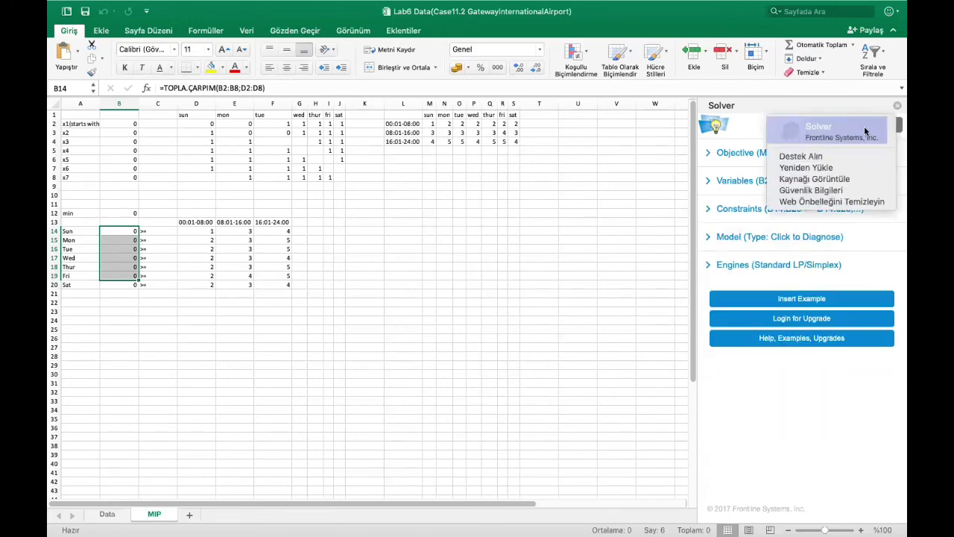
{"action": "left_click", "coordinate": [886, 129]}
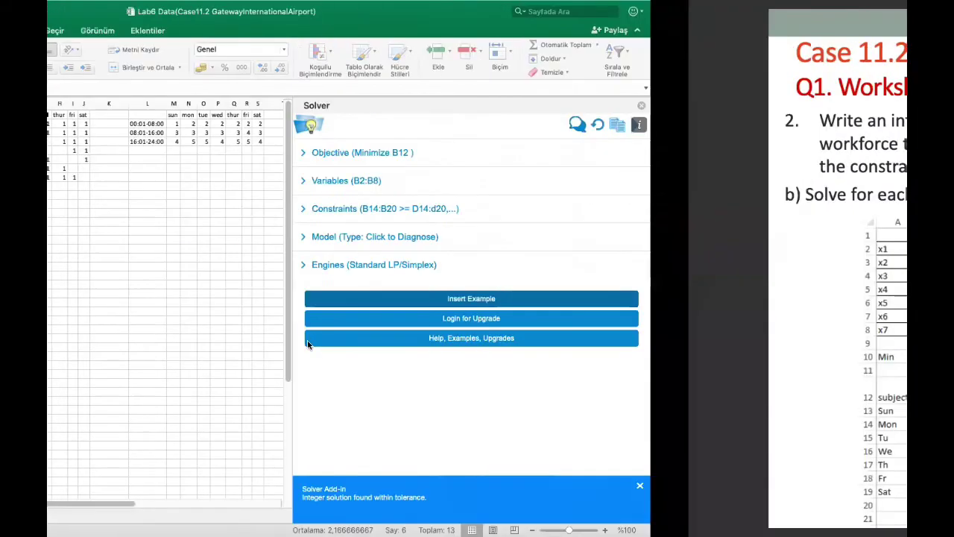
Step: Review the solved daily totals and B12 minimum, then page the slides to the third-shift Solver setup
{"action": "left_click_drag", "start_coordinate": [119, 231], "coordinate": [119, 283]}
{"action": "left_click", "coordinate": [126, 211]}
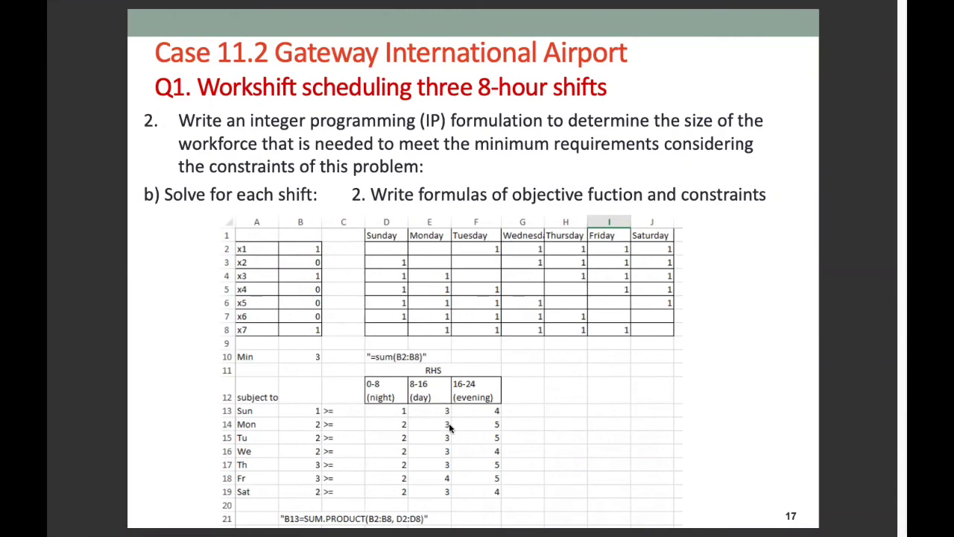
{"action": "left_click", "coordinate": [520, 384]}
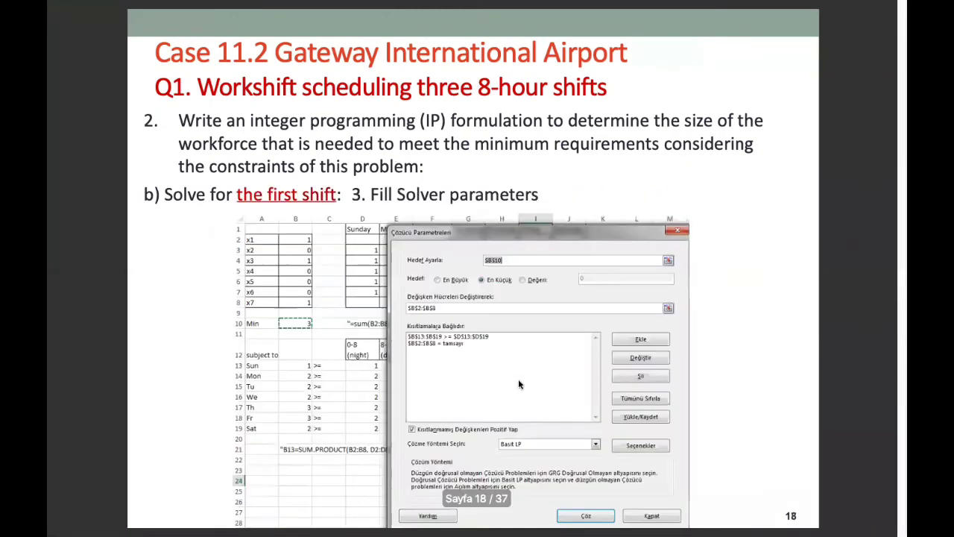
{"action": "scroll", "coordinate": [520, 384], "scroll_direction": "down", "scroll_amount": 2}
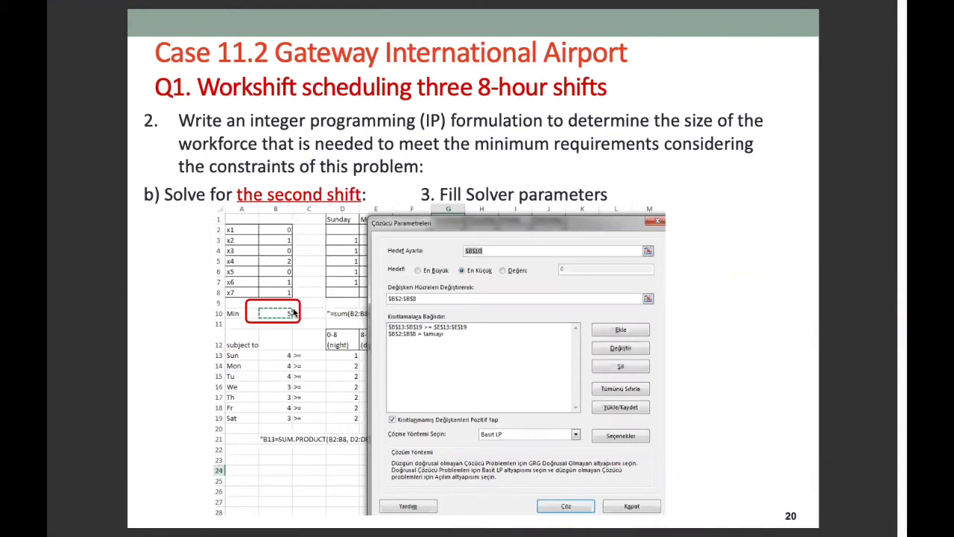
{"action": "left_click", "coordinate": [295, 313]}
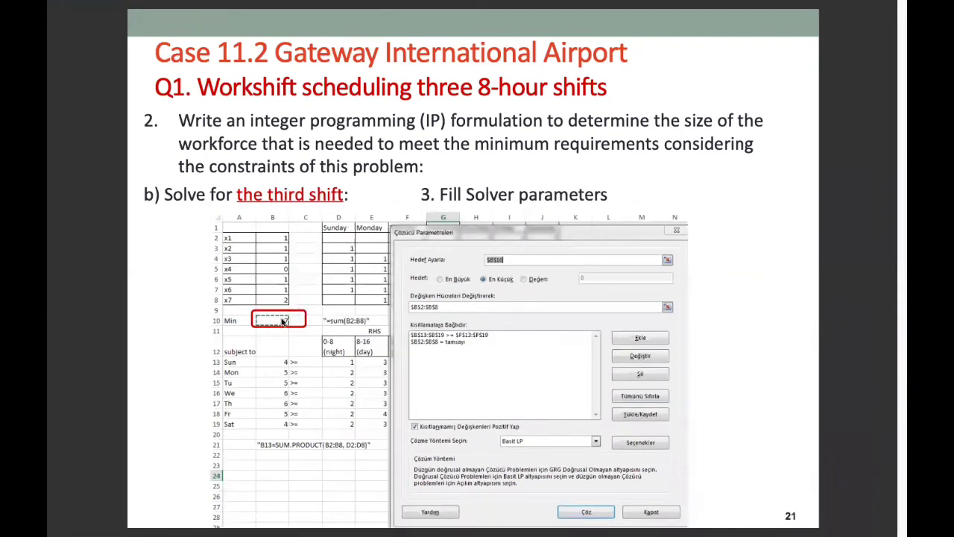
{"action": "left_click", "coordinate": [284, 320]}
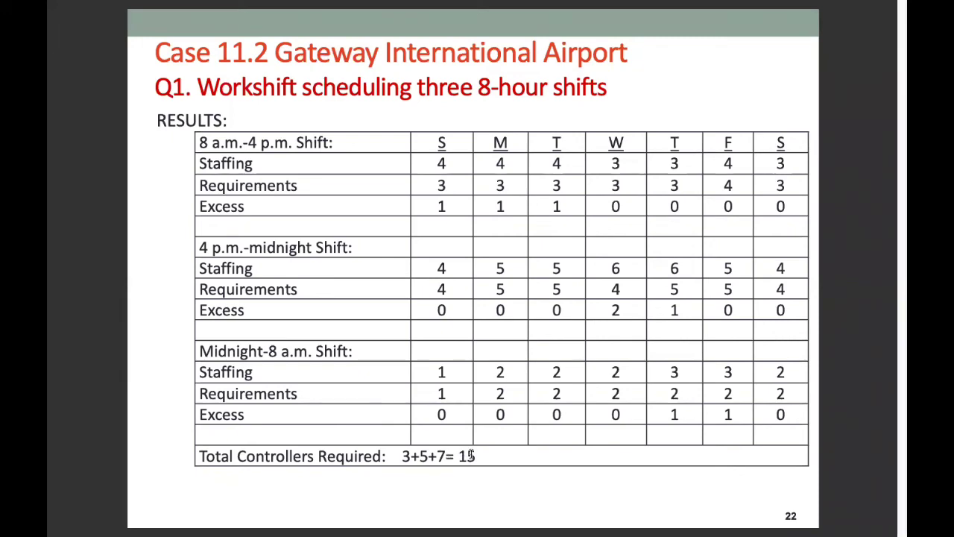
Step: Scroll to slide 22's Q1 results table totalling 3+5+7 = 15 controllers
{"action": "scroll", "coordinate": [471, 455], "scroll_direction": "down", "scroll_amount": 1}
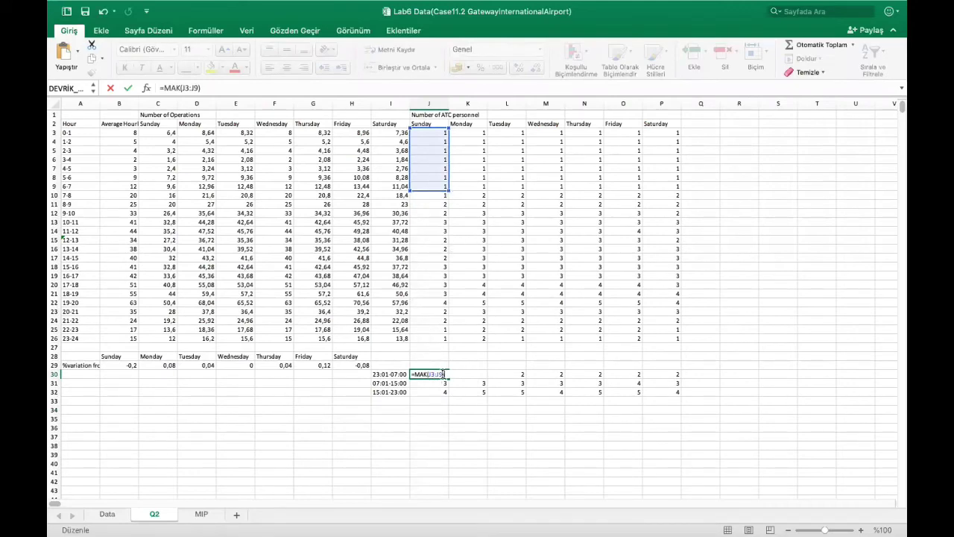
Step: Finish J30 as =MAK(J3:J9;J26) for the night shift and fill it across row 30 to P
{"action": "left_click", "coordinate": [444, 375]}
{"action": "type", "text": ","}
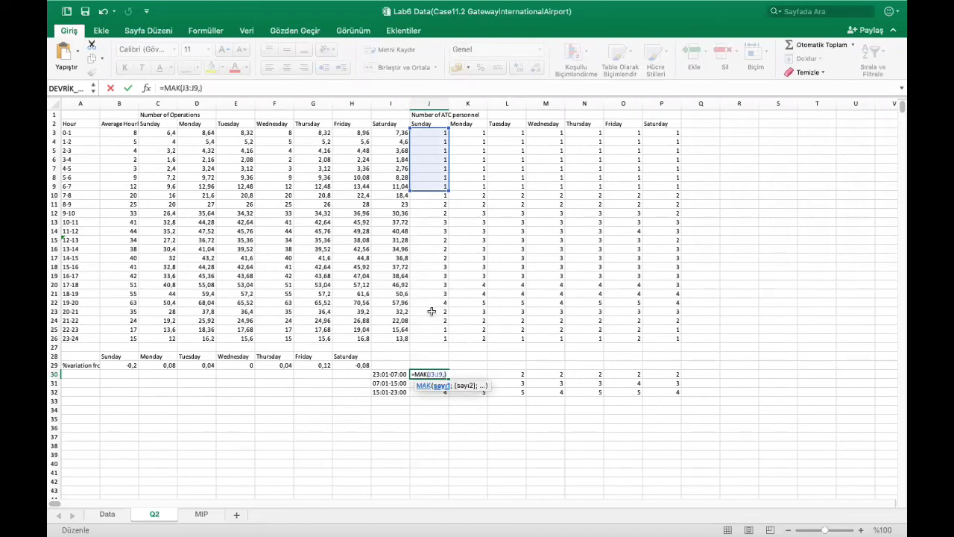
{"action": "left_click", "coordinate": [430, 337]}
{"action": "key", "text": "Return"}
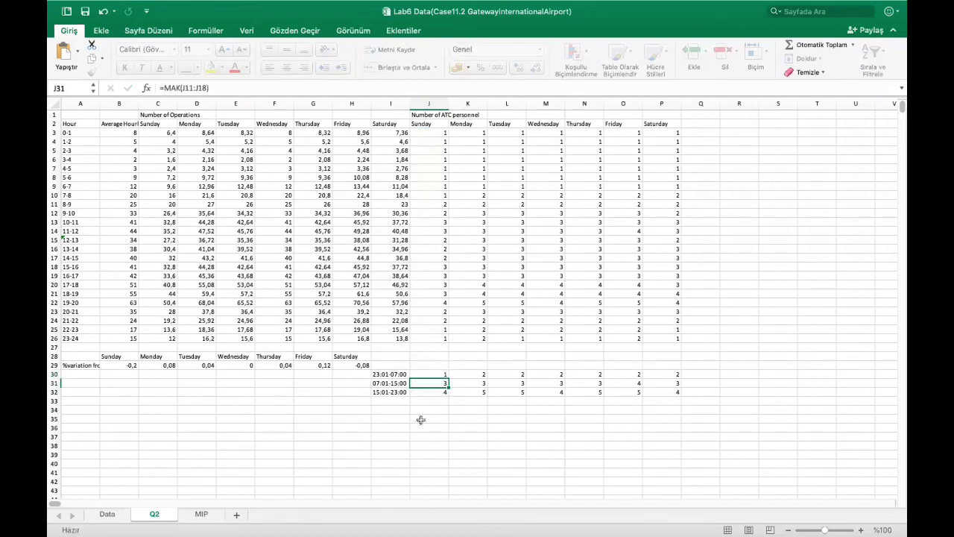
{"action": "left_click", "coordinate": [440, 377]}
{"action": "left_click_drag", "start_coordinate": [448, 378], "coordinate": [679, 377]}
Step: Enter day- and evening-shift maxima in J31 and J32, then select block J30:P32
{"action": "left_click", "coordinate": [430, 384]}
{"action": "type", "text": "=MAK("}
{"action": "left_click_drag", "start_coordinate": [433, 267], "coordinate": [435, 197]}
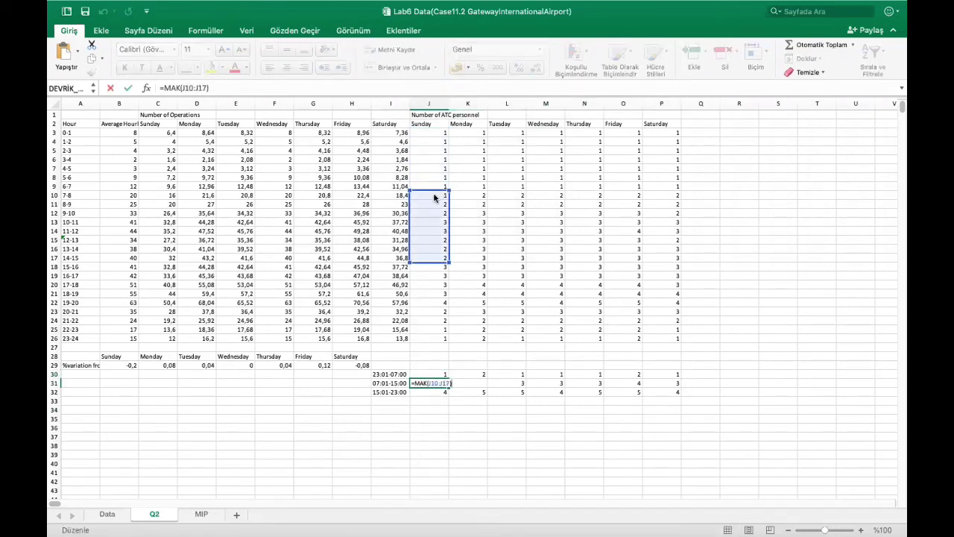
{"action": "key", "text": "Return"}
{"action": "type", "text": "=MAK("}
{"action": "left_click_drag", "start_coordinate": [435, 338], "coordinate": [436, 260]}
{"action": "key", "text": "Return"}
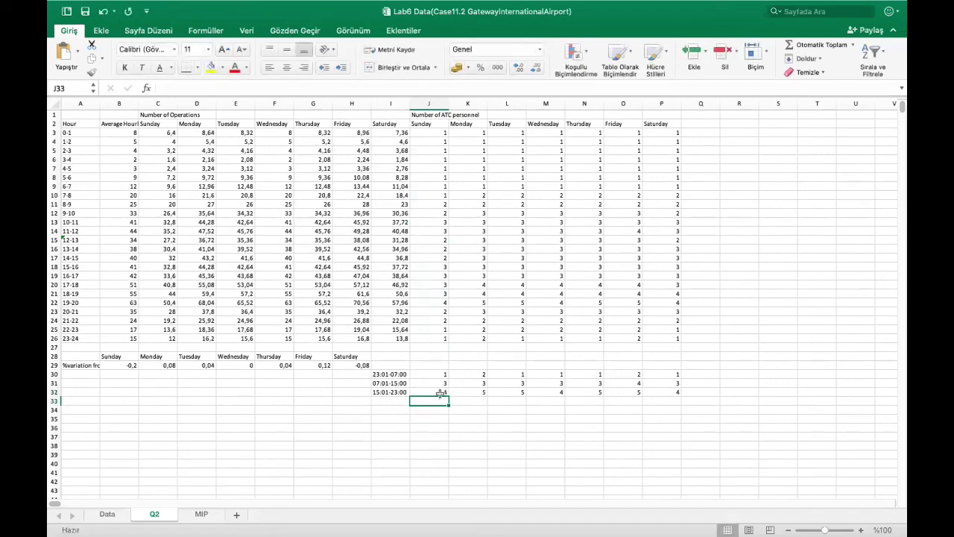
{"action": "left_click", "coordinate": [441, 392]}
{"action": "left_click_drag", "start_coordinate": [443, 376], "coordinate": [675, 400]}
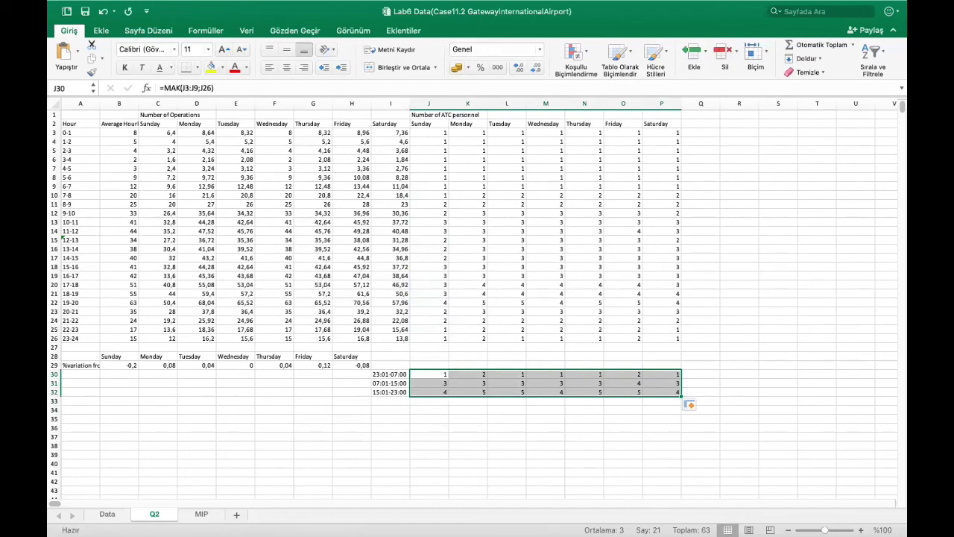
Step: Compare with the Data sheet, check K30's formula on Q2, then advance to slide 27
{"action": "left_click", "coordinate": [108, 515]}
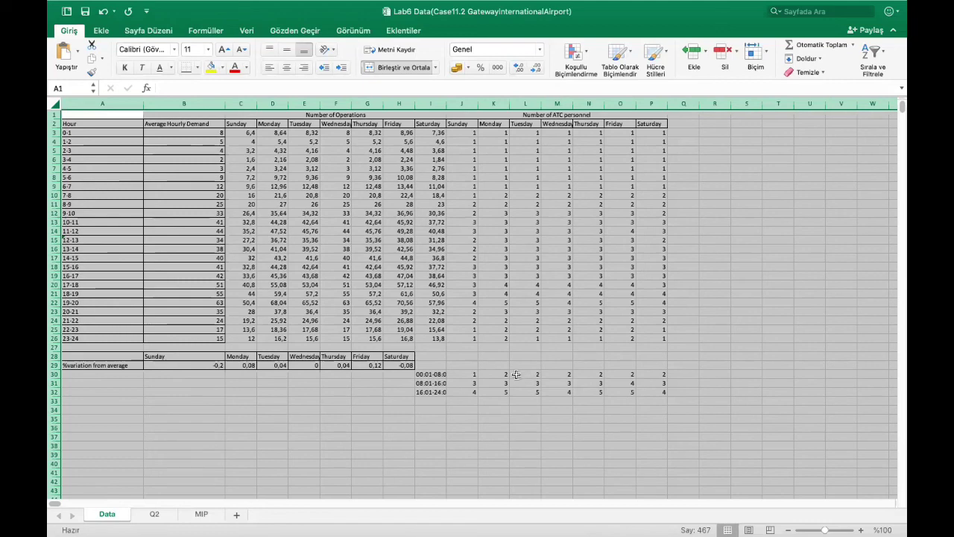
{"action": "left_click", "coordinate": [150, 515]}
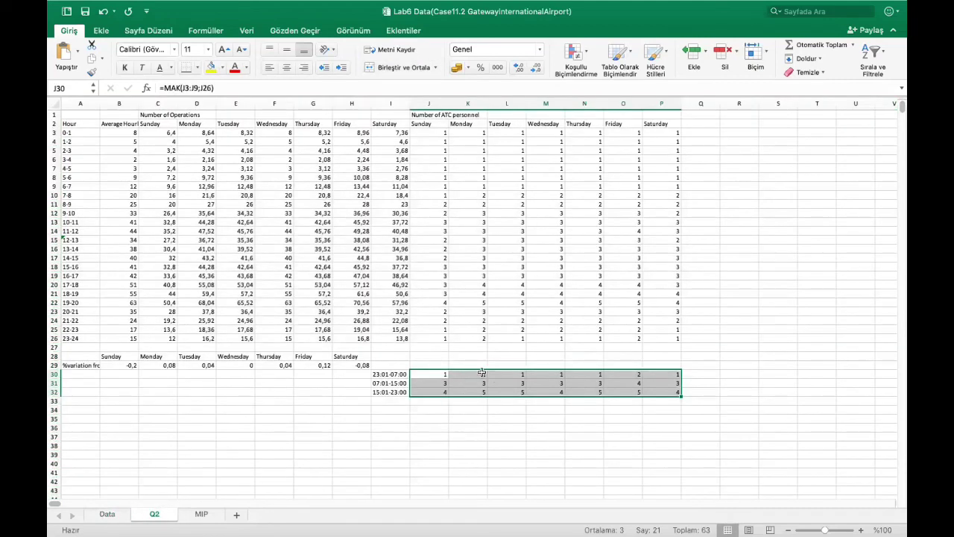
{"action": "left_click", "coordinate": [482, 373]}
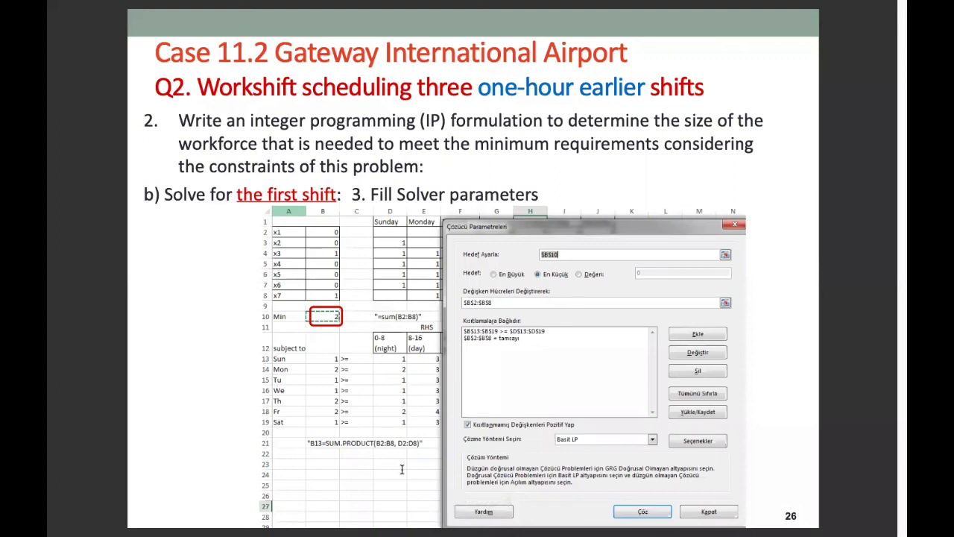
{"action": "key", "text": "Right"}
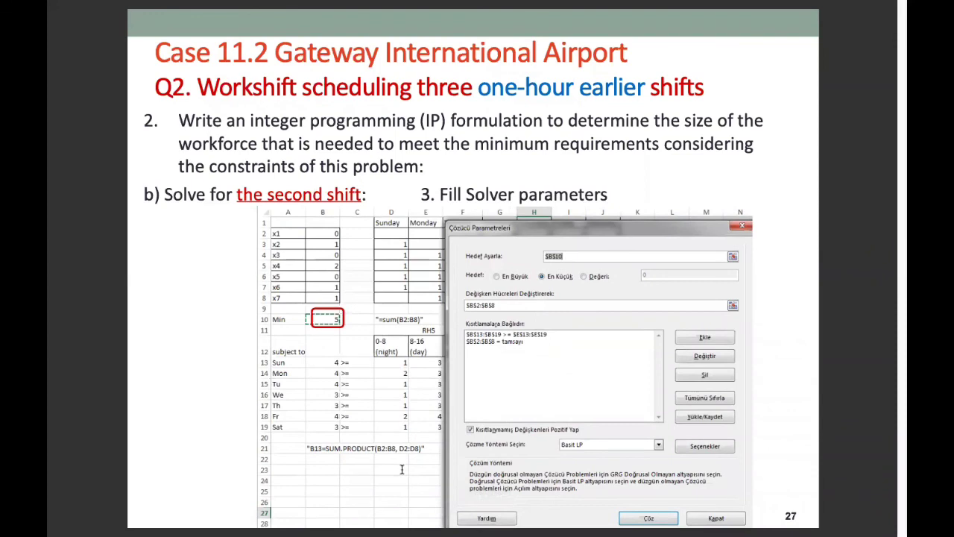